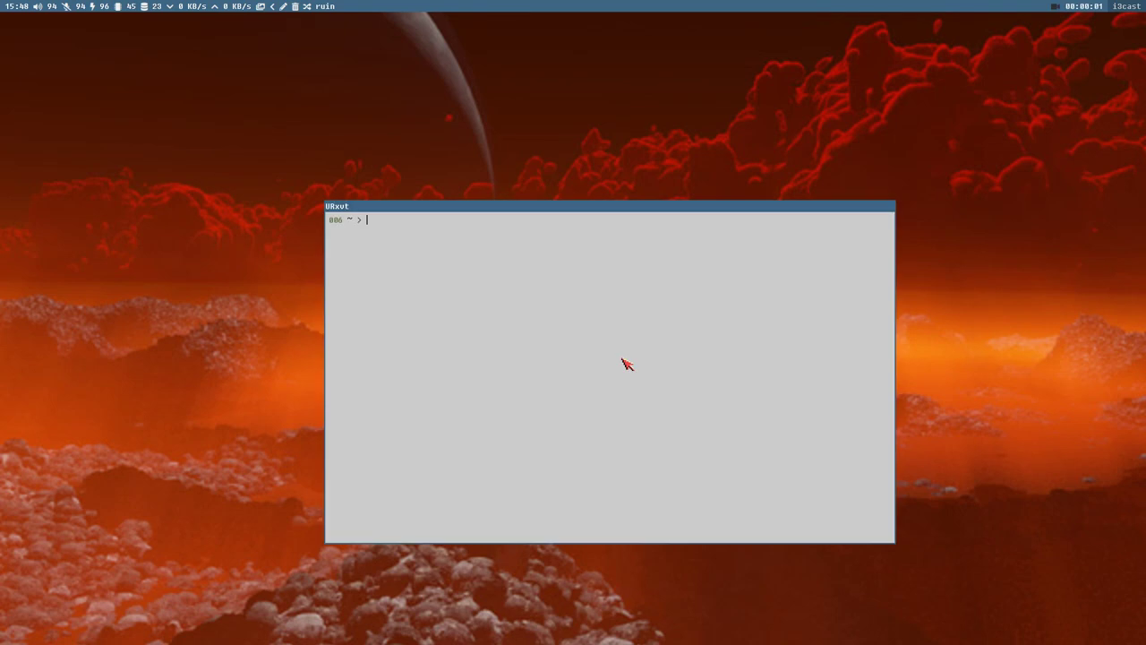
Step: Run centerop for the centred greeting, then switch to workspace 1 with the YouTube video
{"action": "type", "text": "centerop"}
{"action": "key", "text": "Return"}
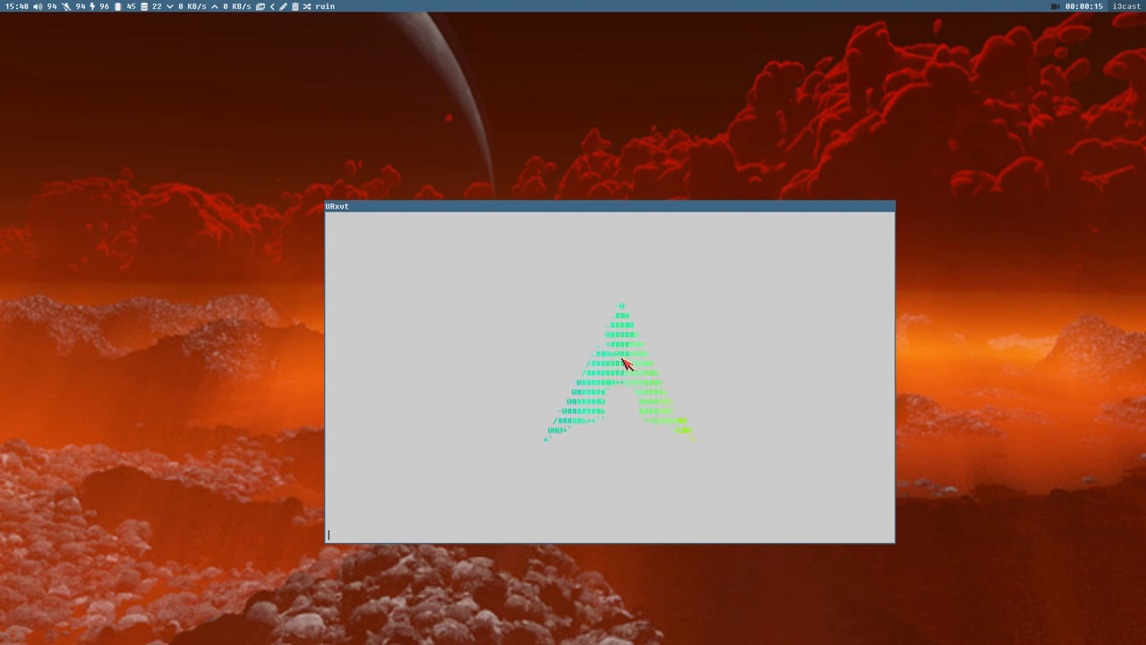
{"action": "key", "text": "super+1"}
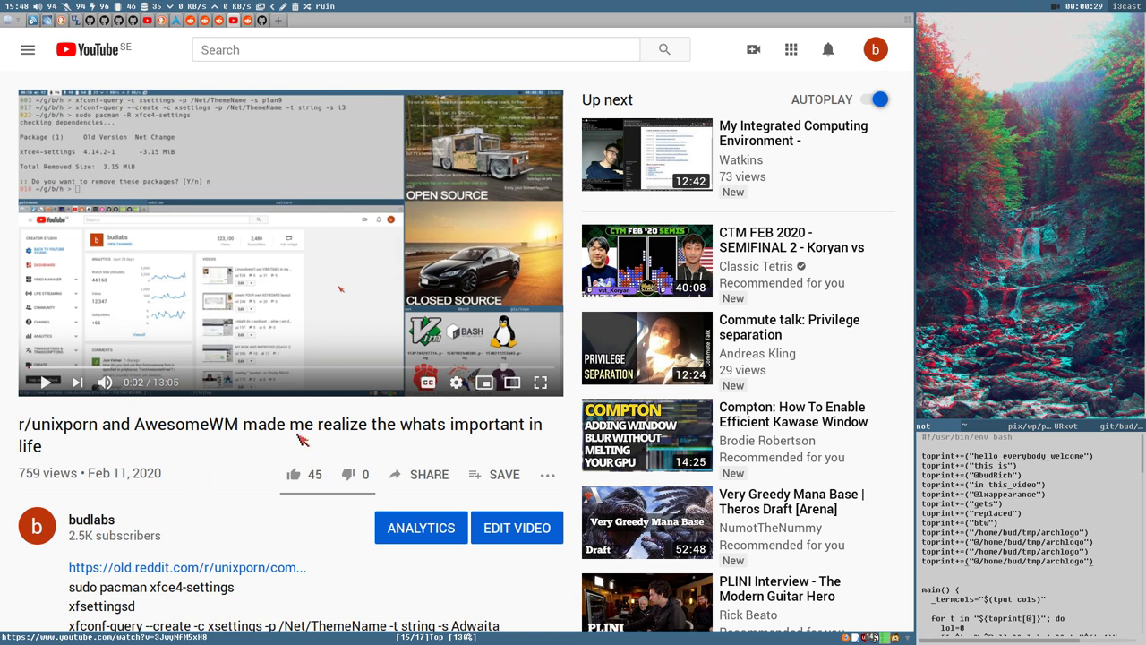
Step: Scroll the YouTube page to the viewer comment about lxappearance theme changes not applying
{"action": "scroll", "coordinate": [251, 466], "scroll_direction": "down", "scroll_amount": 5}
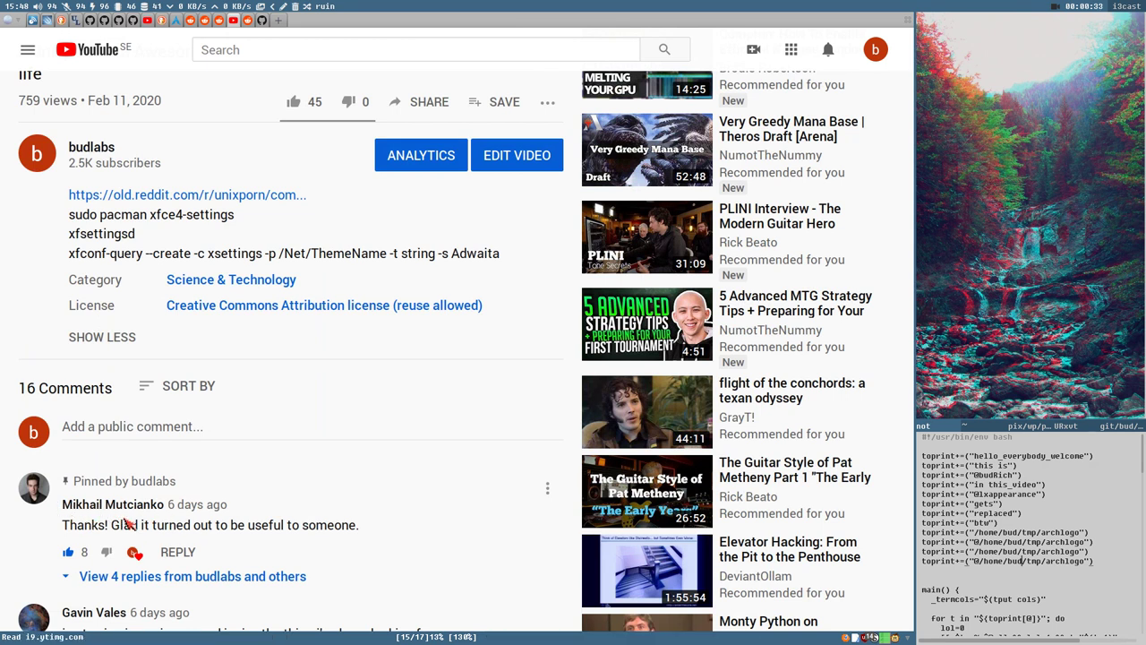
{"action": "scroll", "coordinate": [299, 394], "scroll_direction": "up", "scroll_amount": 3}
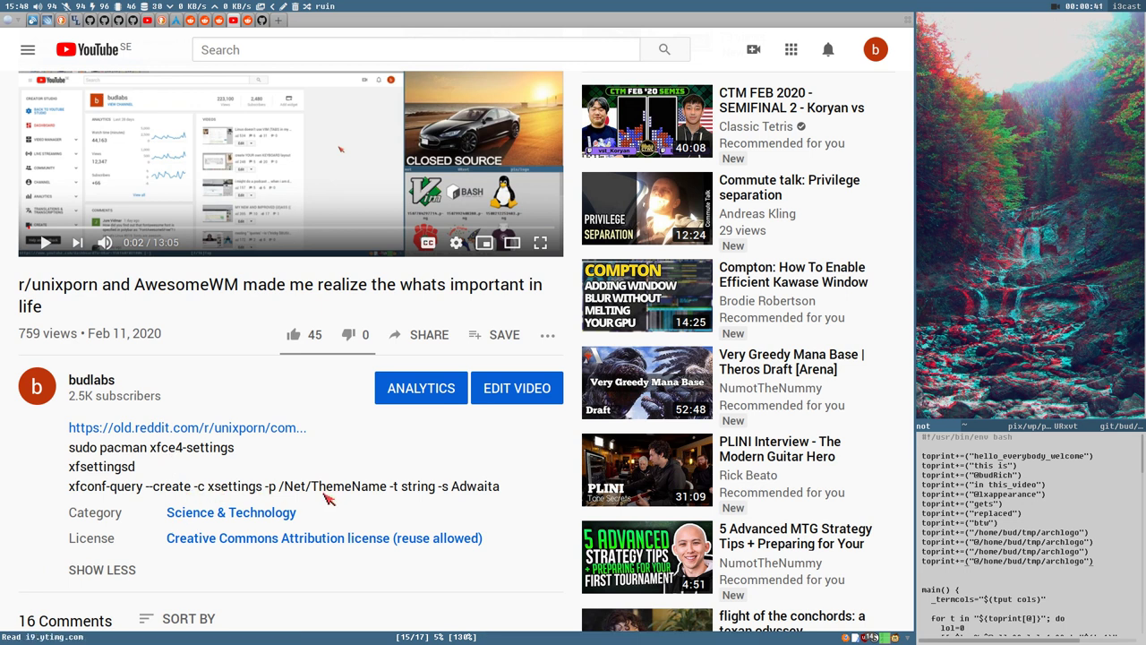
{"action": "scroll", "coordinate": [343, 484], "scroll_direction": "up", "scroll_amount": 3}
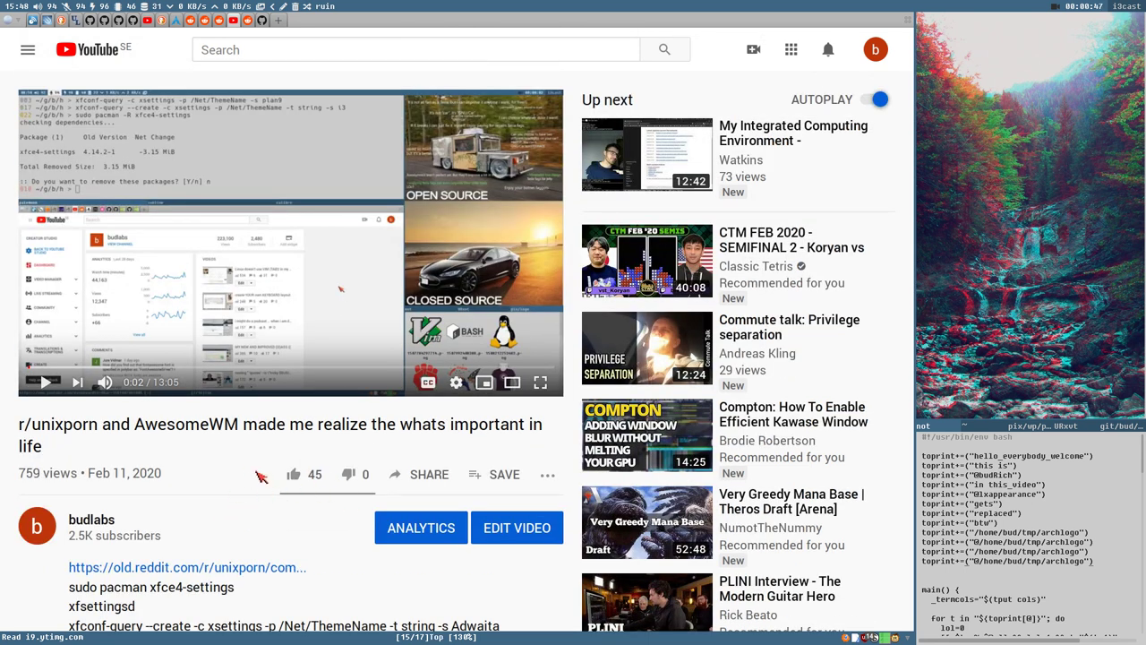
{"action": "scroll", "coordinate": [269, 495], "scroll_direction": "down", "scroll_amount": 19}
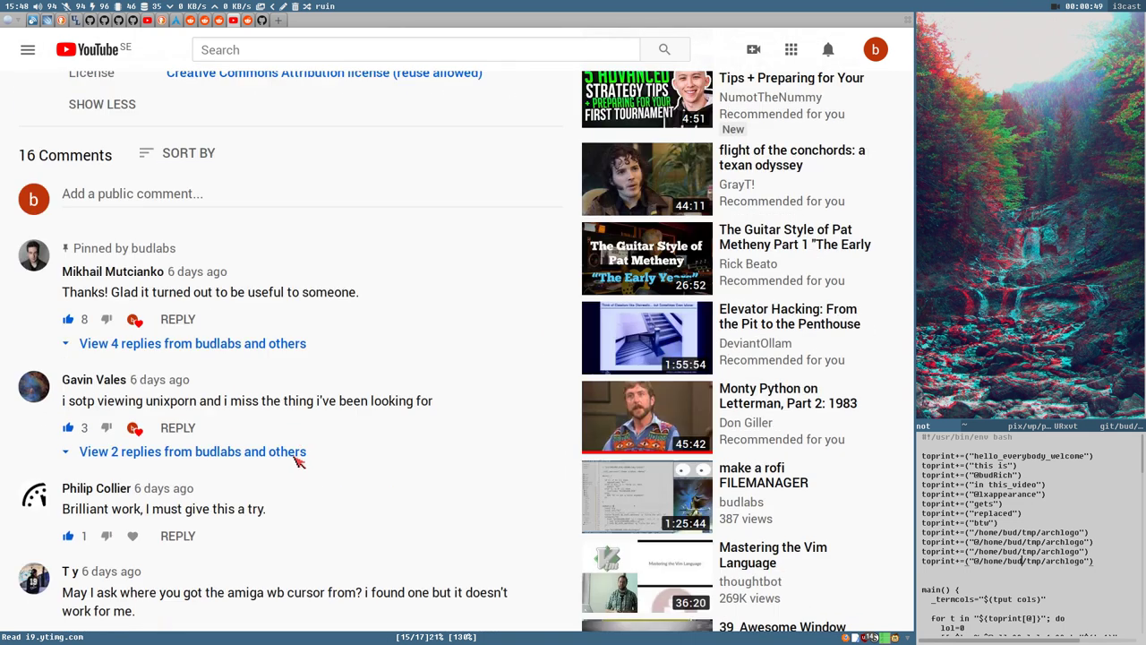
{"action": "scroll", "coordinate": [291, 425], "scroll_direction": "down", "scroll_amount": 2}
{"action": "scroll", "coordinate": [296, 423], "scroll_direction": "up", "scroll_amount": 1}
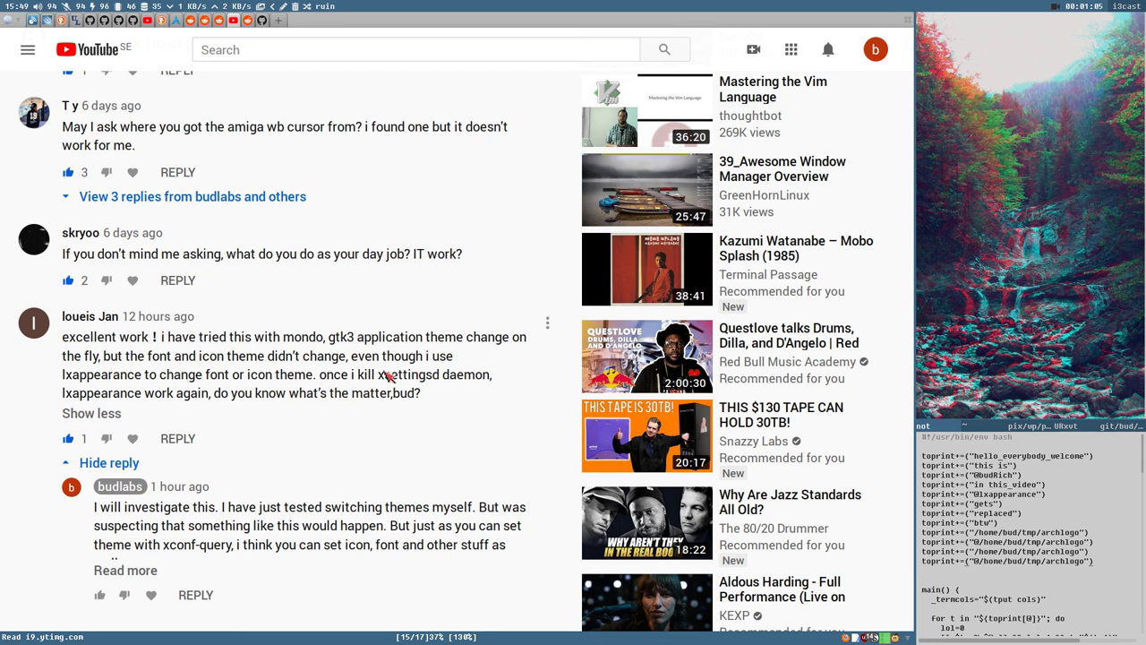
Step: Highlight xsettingsd, then lxappearance, in the comment, and scroll back up to the description's commands
{"action": "left_click_drag", "start_coordinate": [379, 380], "coordinate": [440, 380]}
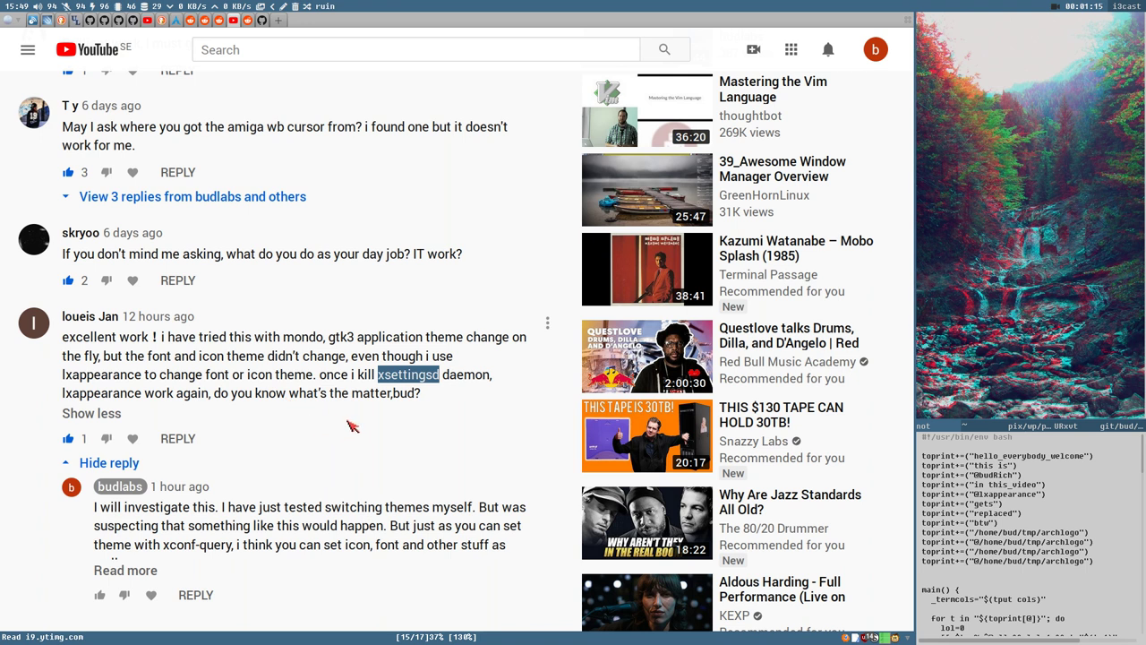
{"action": "double_click", "coordinate": [101, 394]}
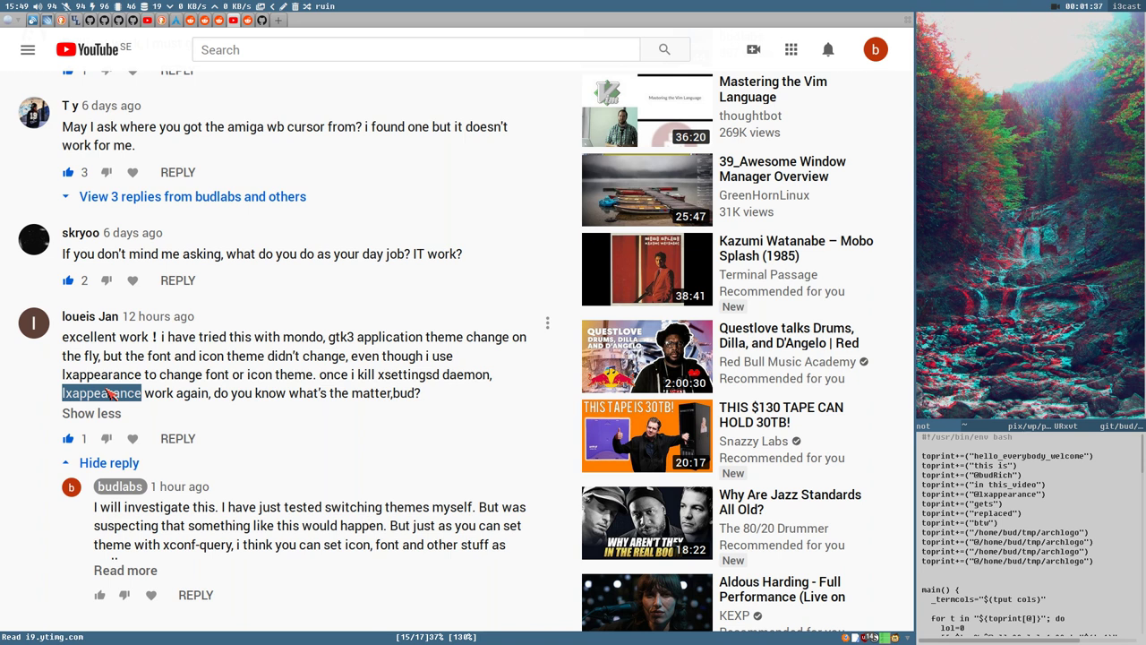
{"action": "scroll", "coordinate": [278, 421], "scroll_direction": "up", "scroll_amount": 3}
{"action": "scroll", "coordinate": [269, 456], "scroll_direction": "down", "scroll_amount": 3}
{"action": "scroll", "coordinate": [277, 448], "scroll_direction": "up", "scroll_amount": 7}
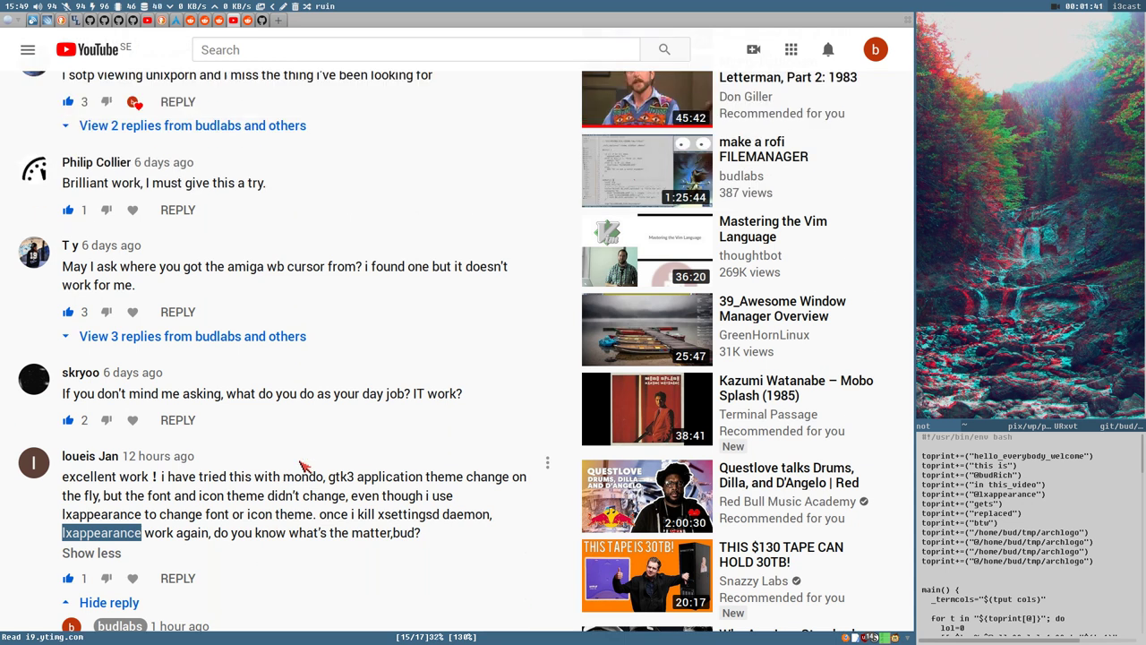
{"action": "scroll", "coordinate": [303, 468], "scroll_direction": "up", "scroll_amount": 5}
Step: Highlight xfce4-settings, then xfce4, then xsettings in the description's xfconf-query command
{"action": "scroll", "coordinate": [302, 459], "scroll_direction": "up", "scroll_amount": 4}
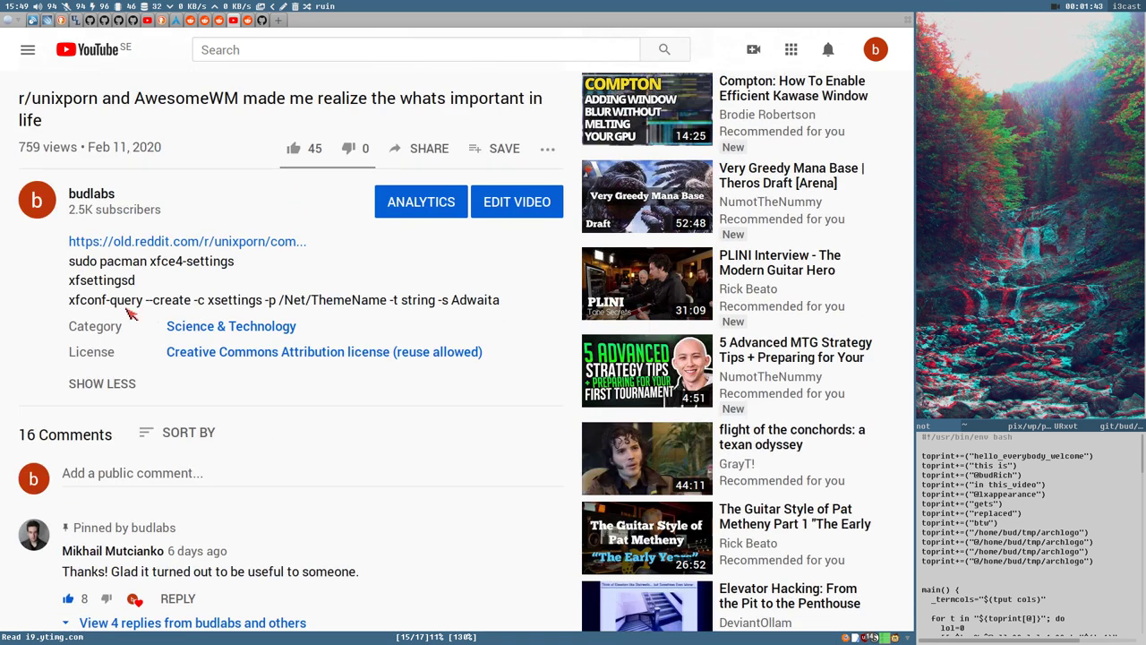
{"action": "scroll", "coordinate": [217, 296], "scroll_direction": "up", "scroll_amount": 4}
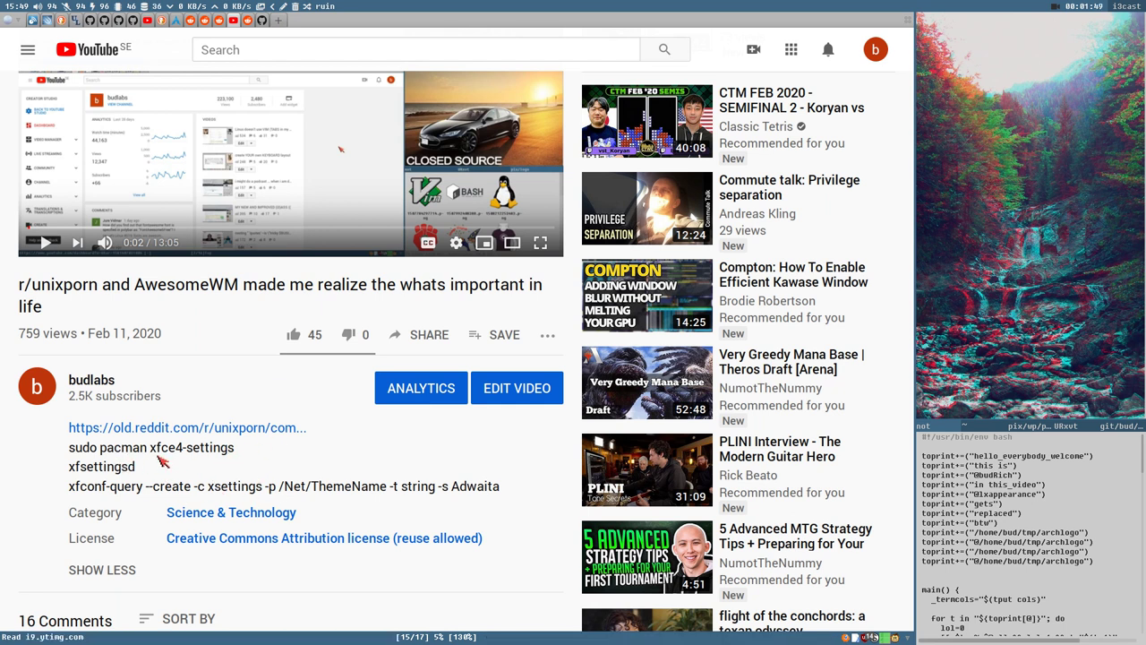
{"action": "left_click_drag", "start_coordinate": [151, 452], "coordinate": [237, 453]}
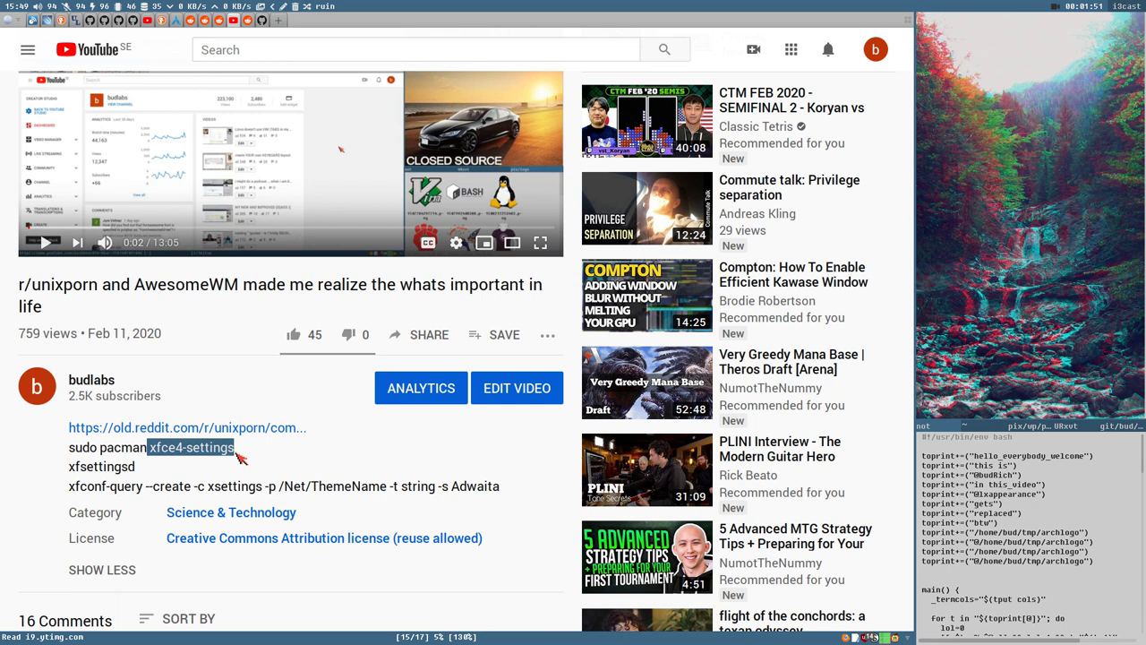
{"action": "double_click", "coordinate": [156, 454]}
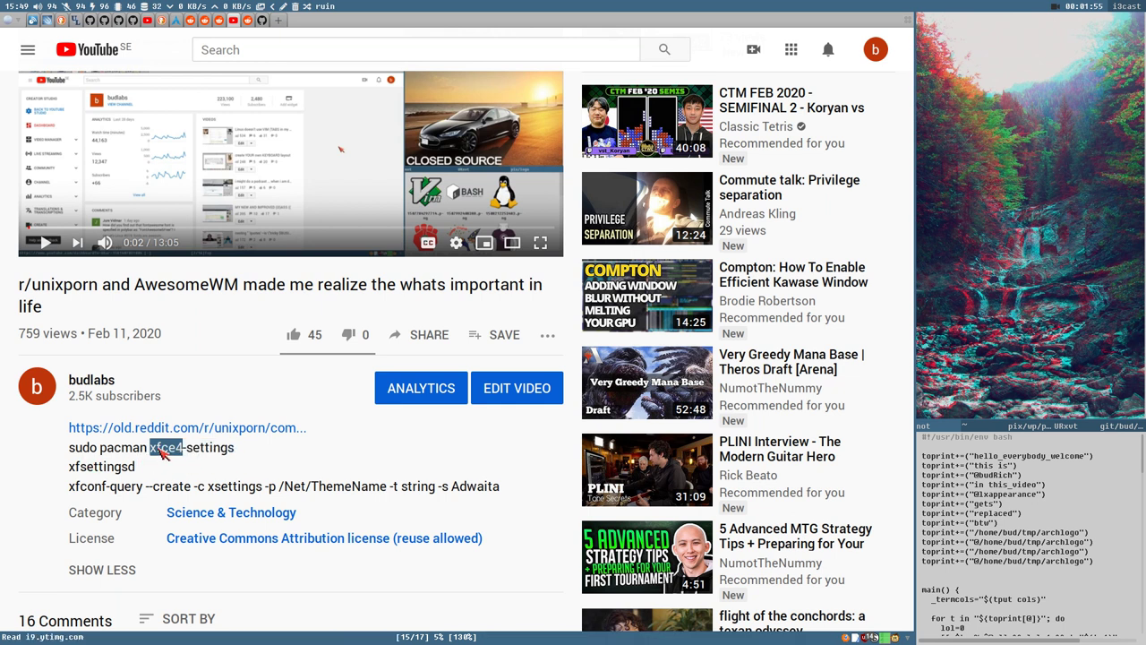
{"action": "double_click", "coordinate": [224, 489]}
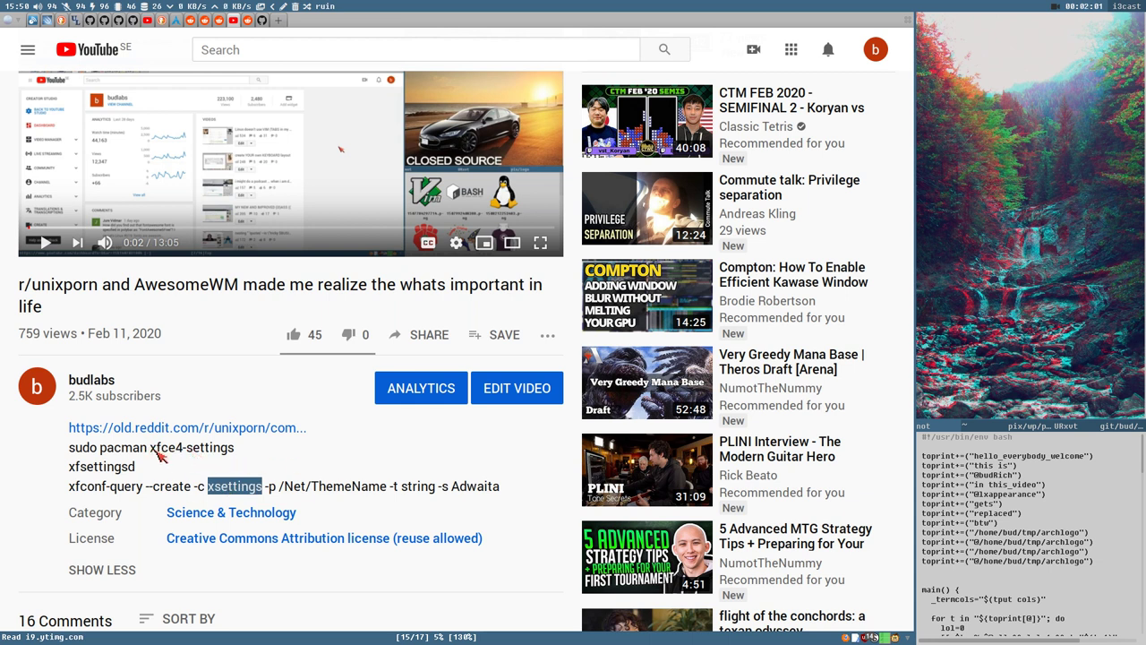
Step: Scroll back up to the video, leaving the /Net/ThemeName Adwaita command in view
{"action": "scroll", "coordinate": [231, 454], "scroll_direction": "down", "scroll_amount": 9}
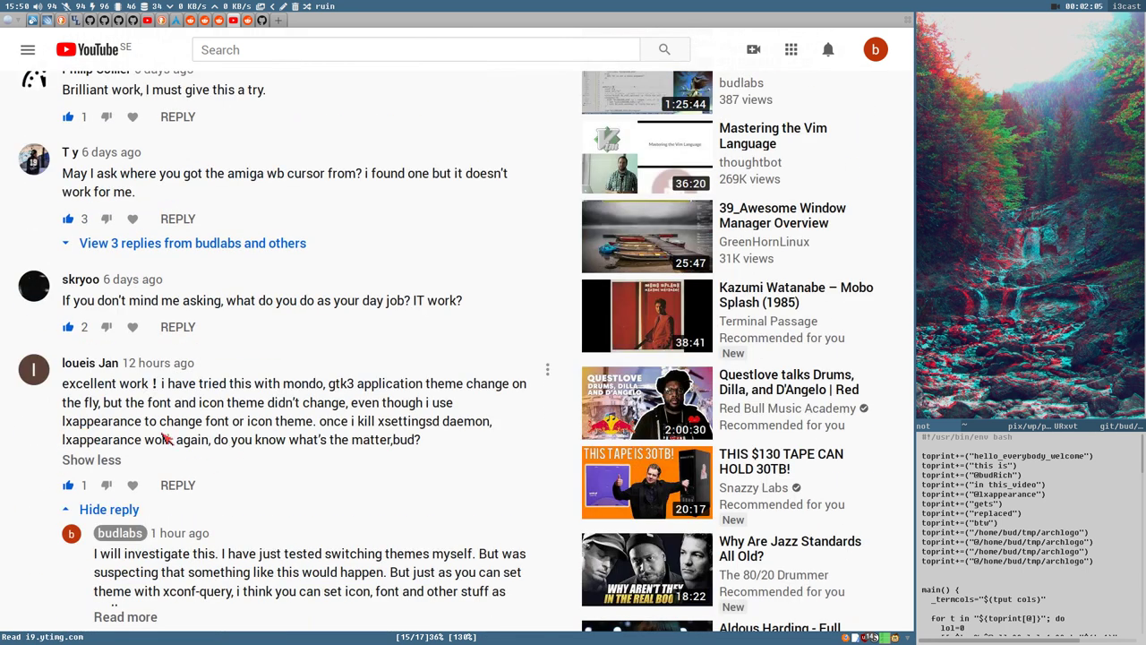
{"action": "scroll", "coordinate": [207, 405], "scroll_direction": "up", "scroll_amount": 8}
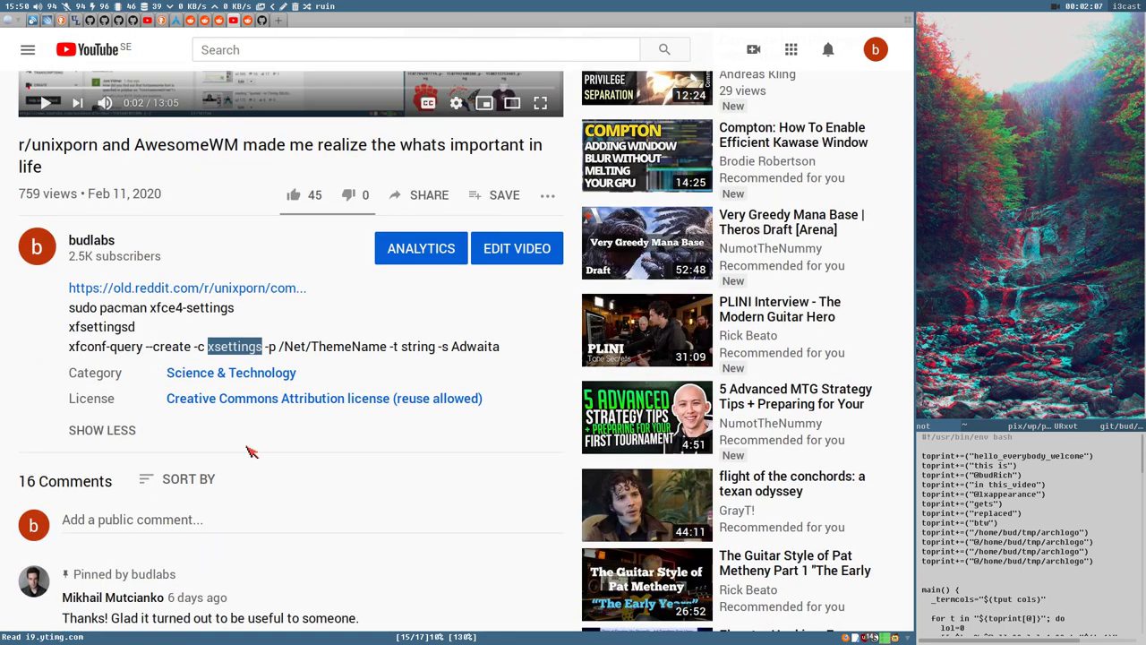
{"action": "scroll", "coordinate": [251, 452], "scroll_direction": "up", "scroll_amount": 2}
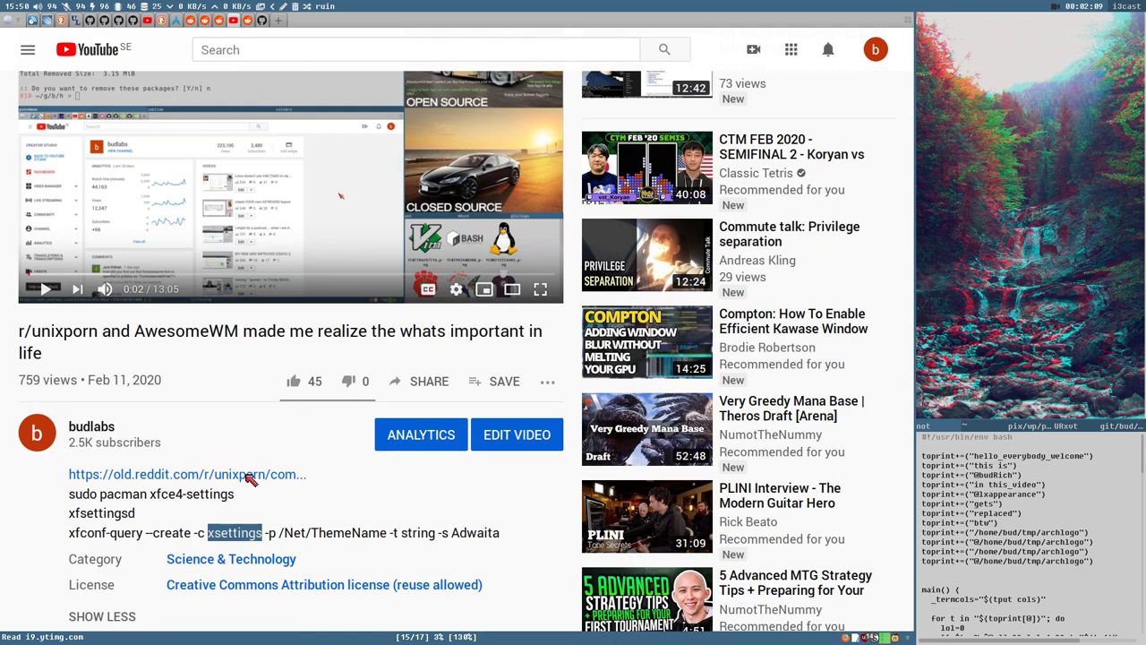
{"action": "scroll", "coordinate": [240, 537], "scroll_direction": "down", "scroll_amount": 8}
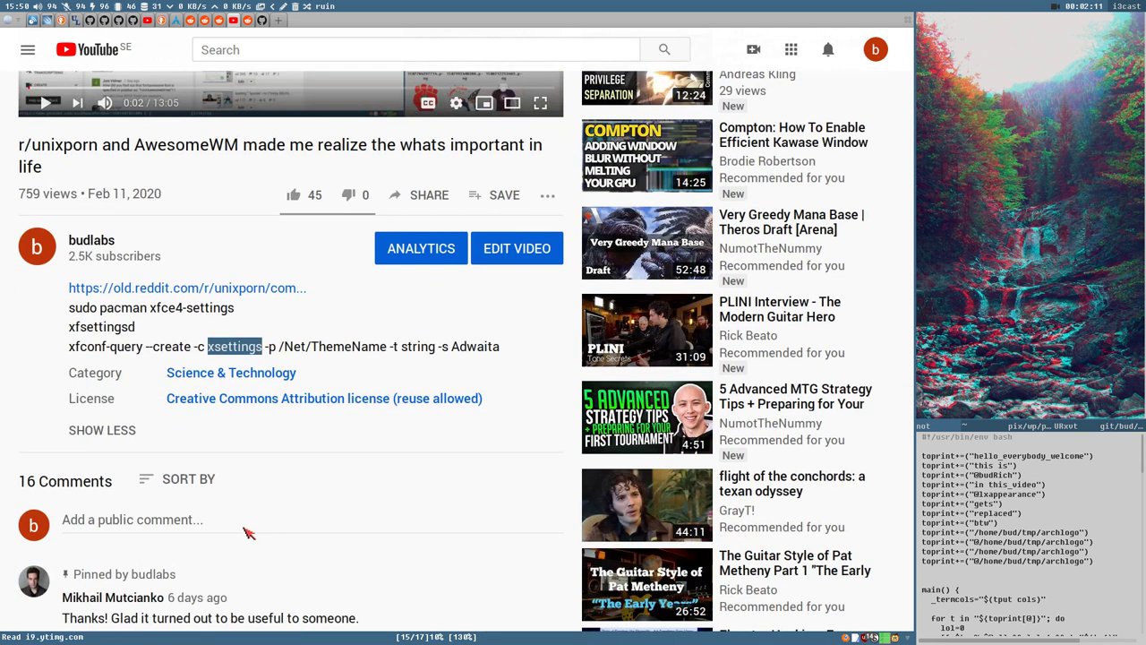
{"action": "scroll", "coordinate": [249, 526], "scroll_direction": "down", "scroll_amount": 2}
{"action": "scroll", "coordinate": [245, 501], "scroll_direction": "up", "scroll_amount": 3}
{"action": "scroll", "coordinate": [242, 502], "scroll_direction": "up", "scroll_amount": 3}
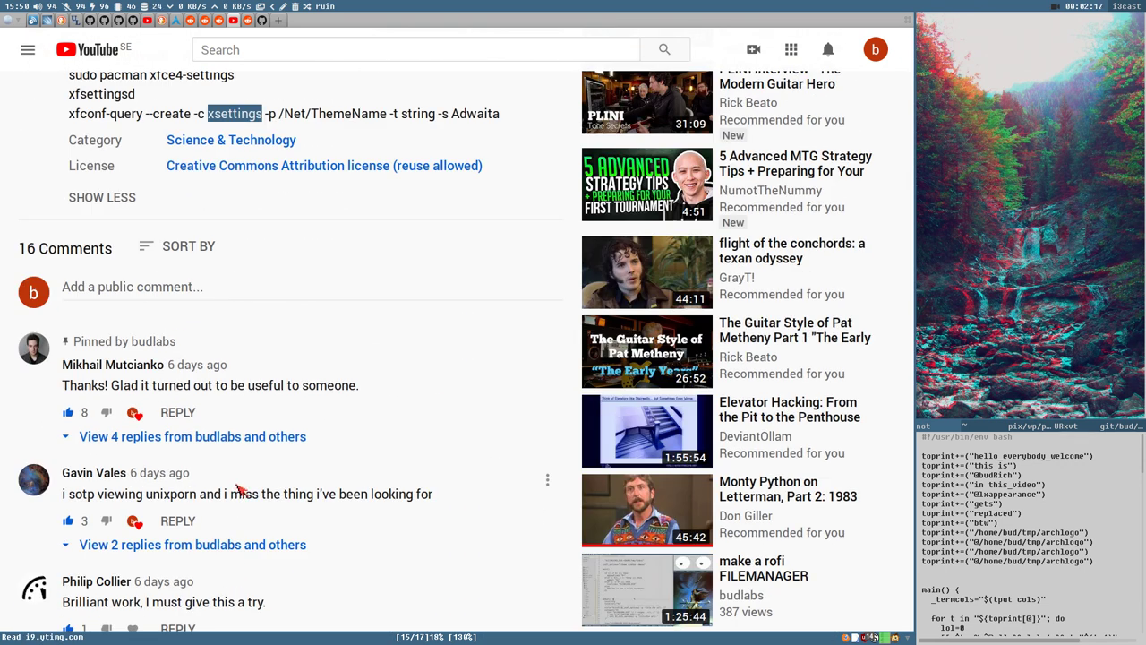
{"action": "scroll", "coordinate": [241, 490], "scroll_direction": "down", "scroll_amount": 4}
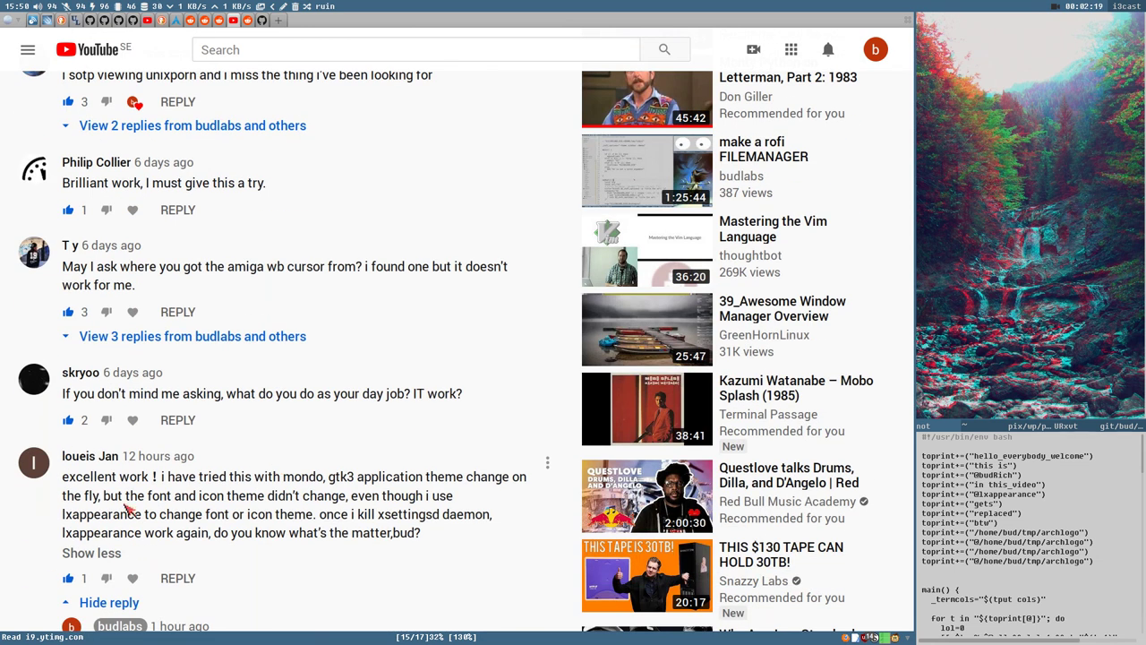
{"action": "scroll", "coordinate": [325, 550], "scroll_direction": "up", "scroll_amount": 8}
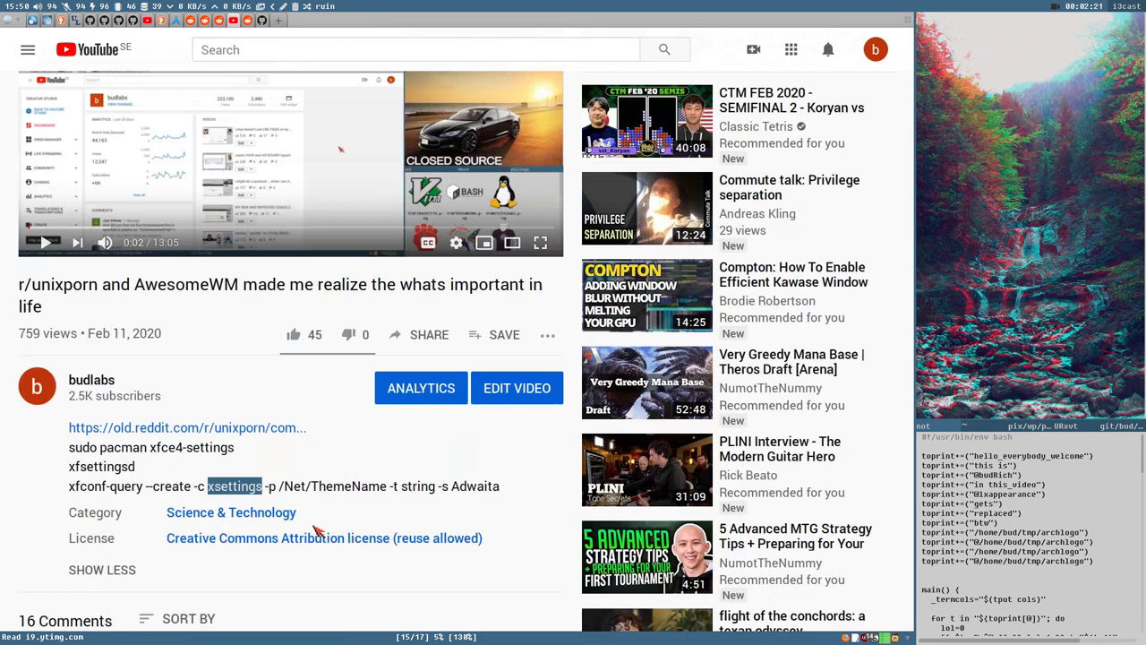
{"action": "scroll", "coordinate": [318, 530], "scroll_direction": "up", "scroll_amount": 1}
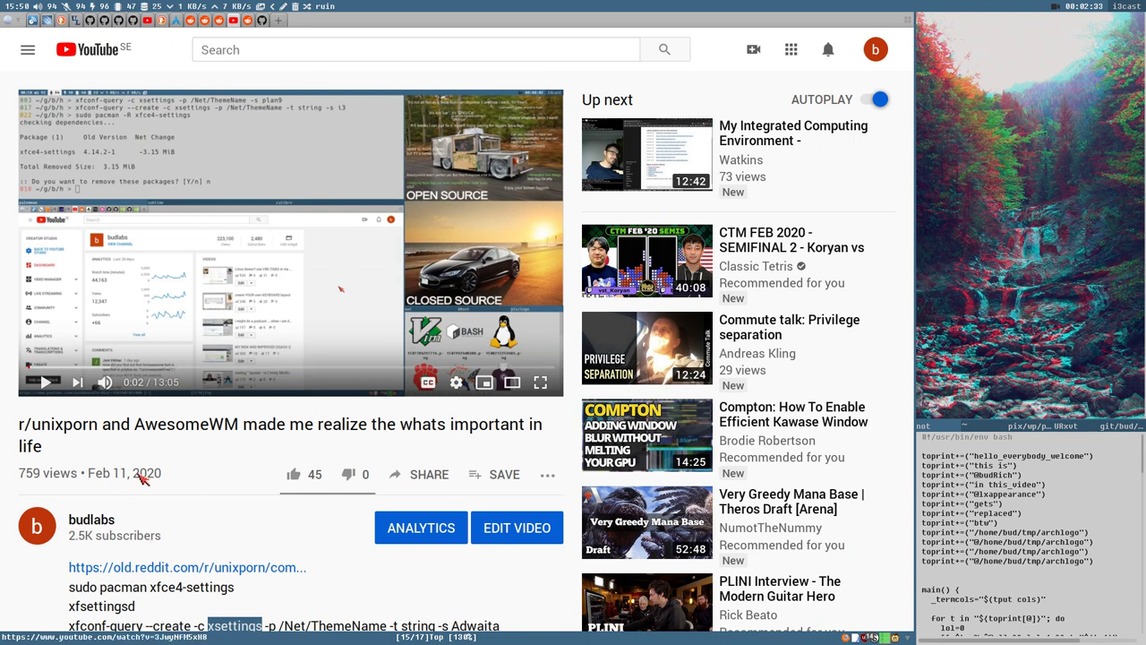
Step: Stack a terminal above the browser, stop the Hugo server and clear the screen
{"action": "key", "text": "super+Up"}
{"action": "key", "text": "super+e"}
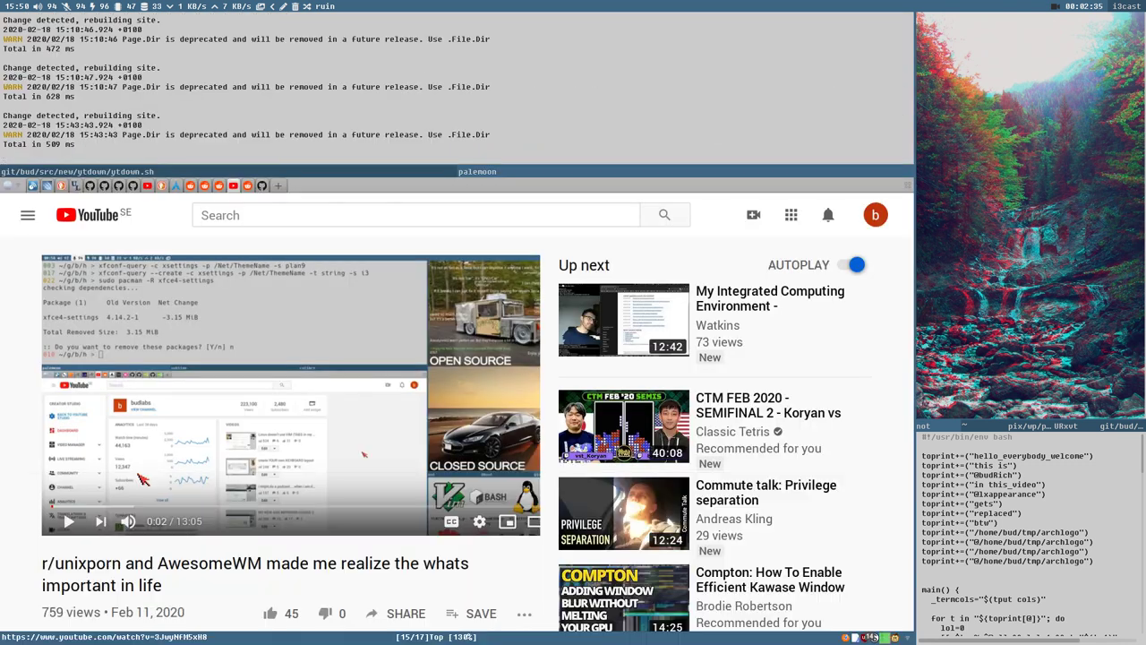
{"action": "key", "text": "ctrl+c"}
{"action": "key", "text": "ctrl+l"}
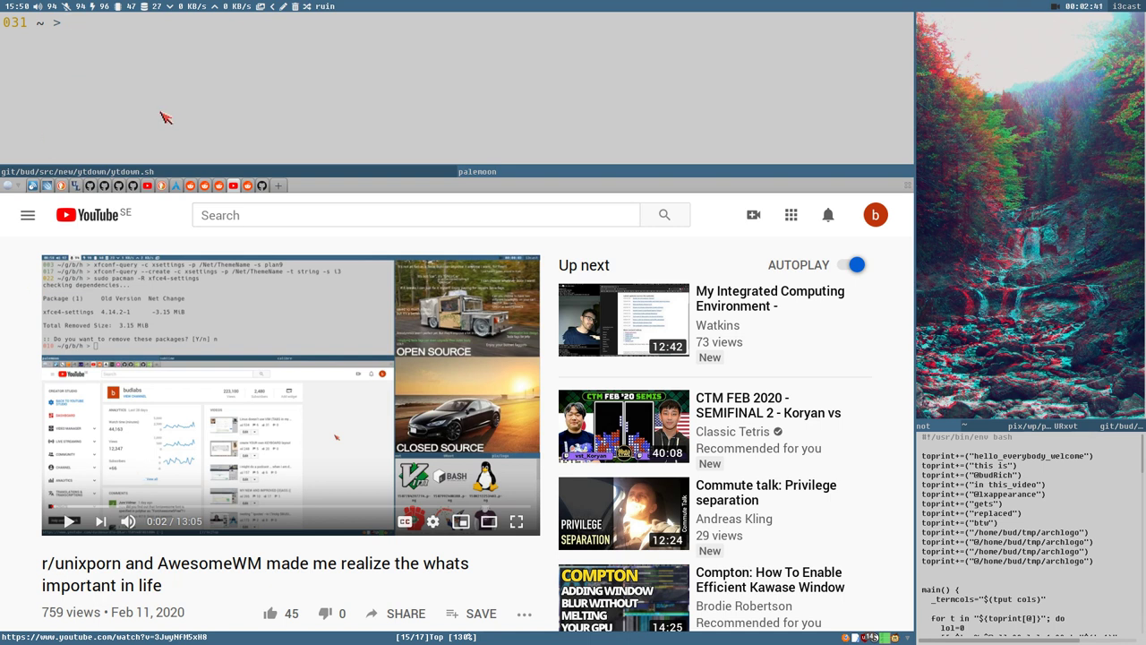
Step: List xfce4 completions and paste appearance-settings to form xfce4-appearance-settings at the prompt
{"action": "type", "text": "xfce4"}
{"action": "key", "text": "Tab"}
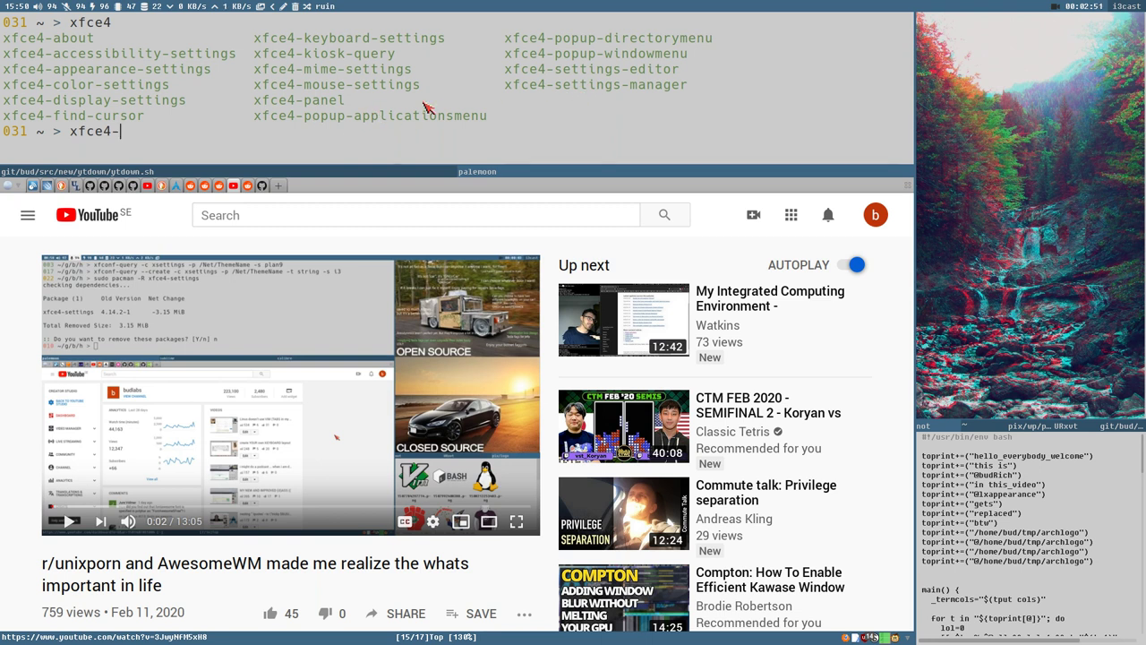
{"action": "scroll", "coordinate": [164, 559], "scroll_direction": "down", "scroll_amount": 3}
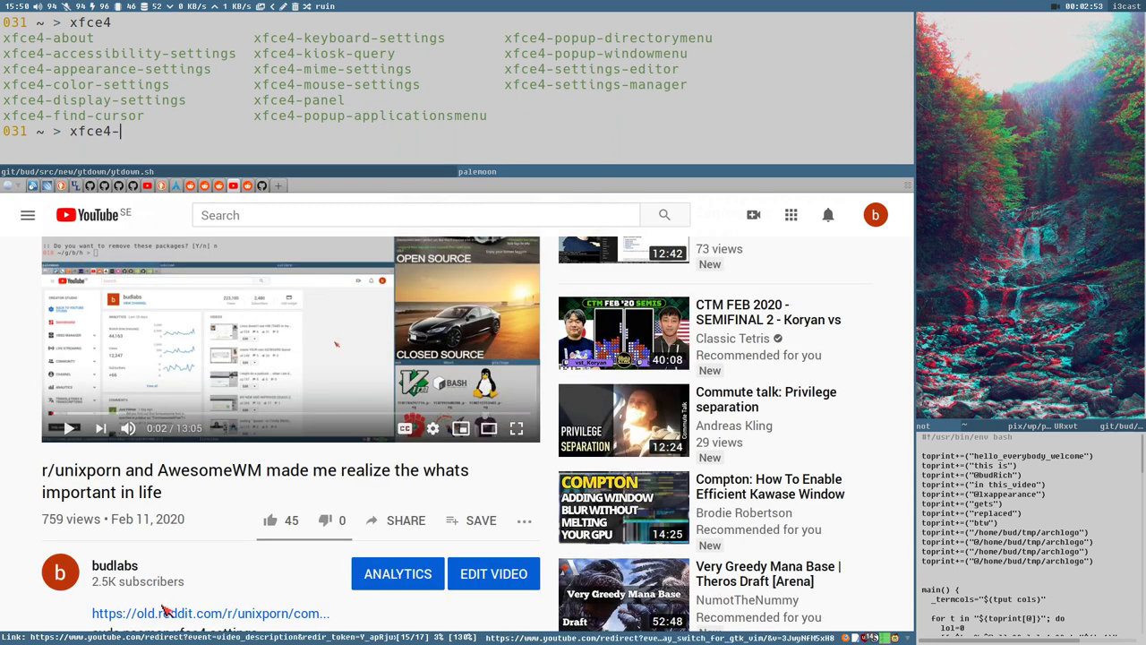
{"action": "scroll", "coordinate": [165, 607], "scroll_direction": "down", "scroll_amount": 1}
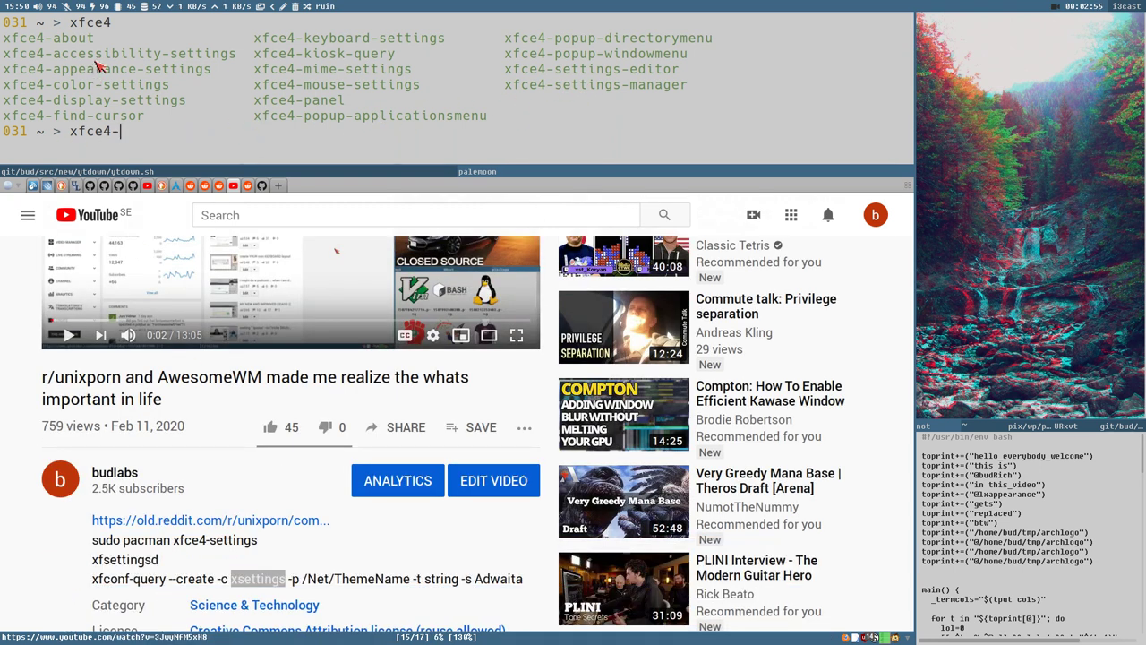
{"action": "left_click_drag", "start_coordinate": [55, 69], "coordinate": [216, 77]}
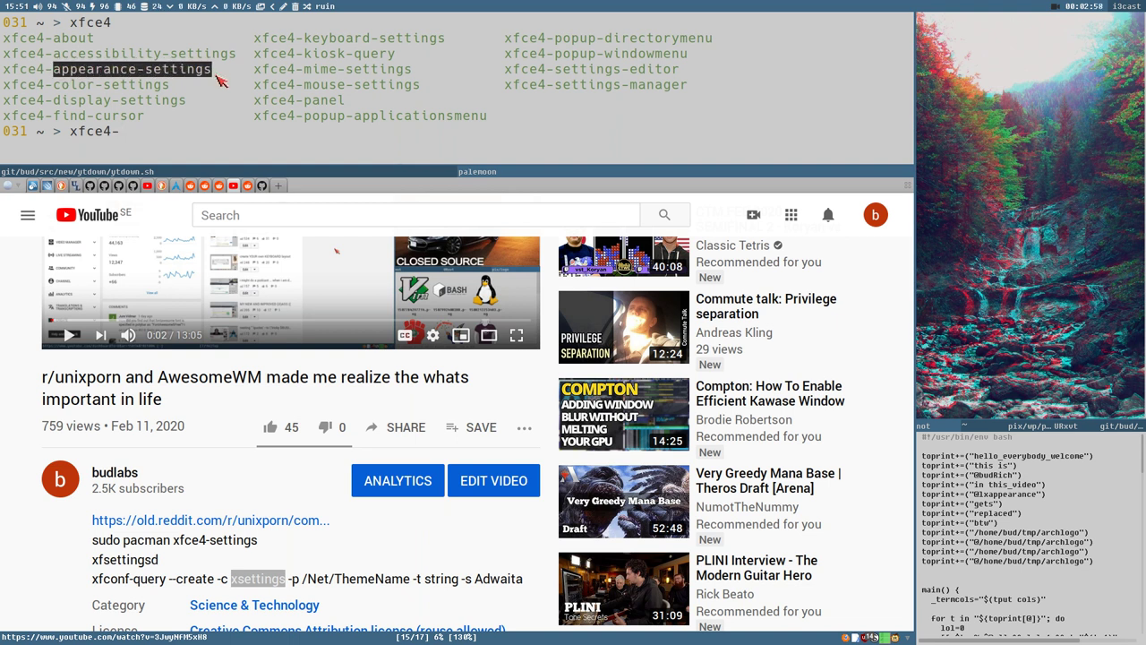
{"action": "left_click", "coordinate": [172, 136]}
{"action": "middle_click", "coordinate": [172, 136]}
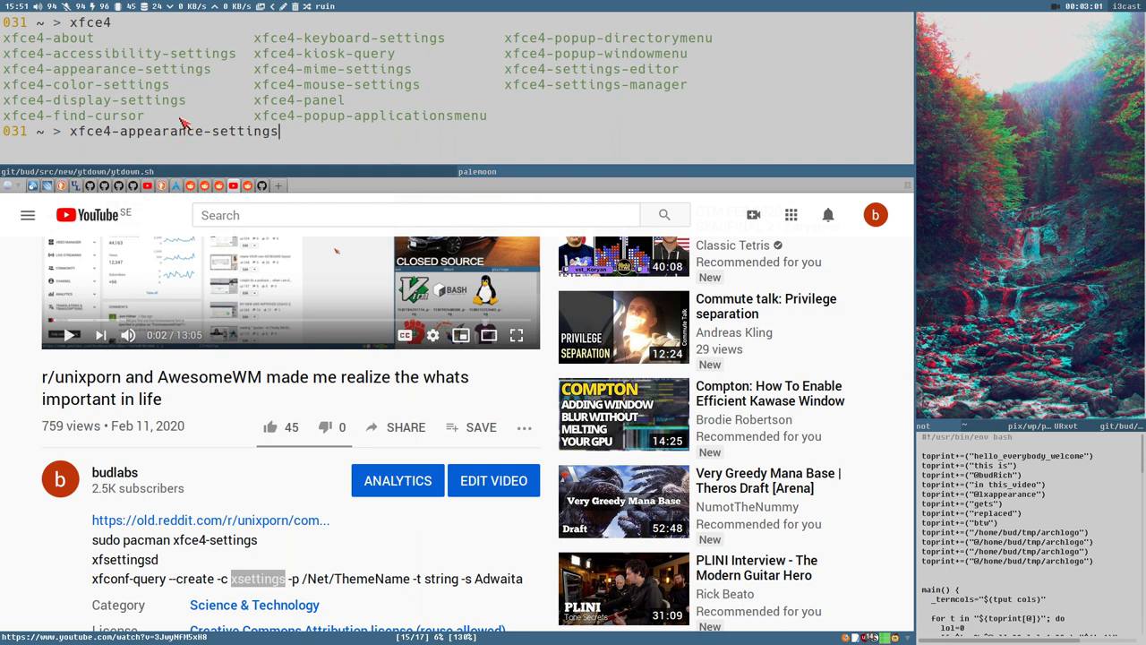
Step: Launch xfce4-appearance-settings and position its window over the video page
{"action": "key", "text": "Return"}
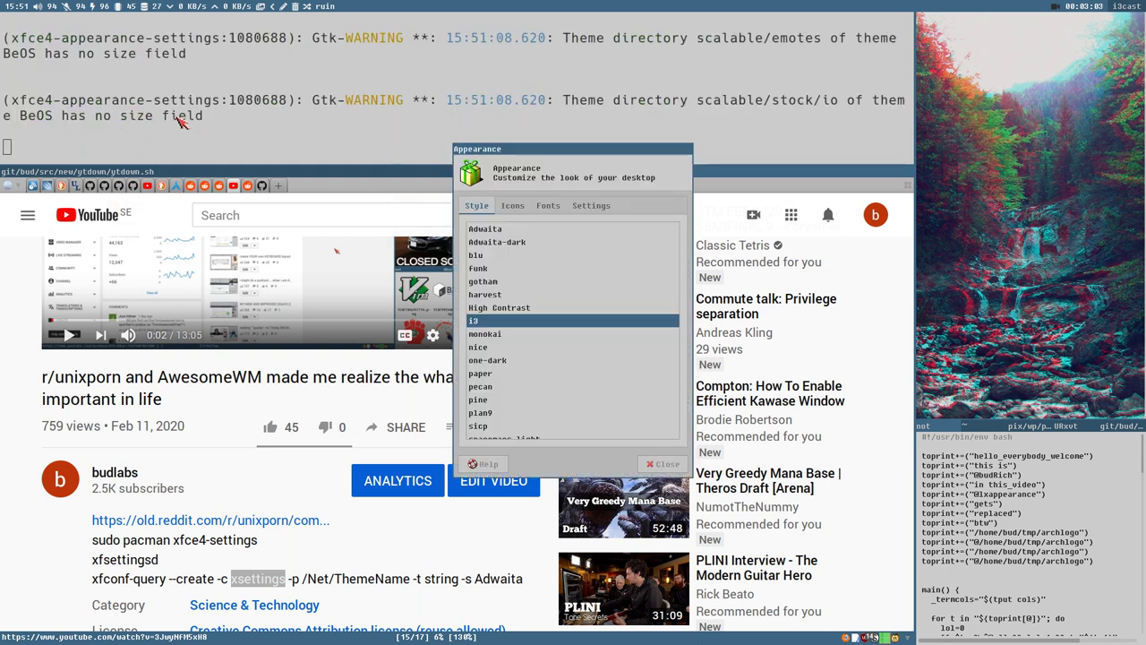
{"action": "left_click_drag", "start_coordinate": [483, 148], "coordinate": [307, 152]}
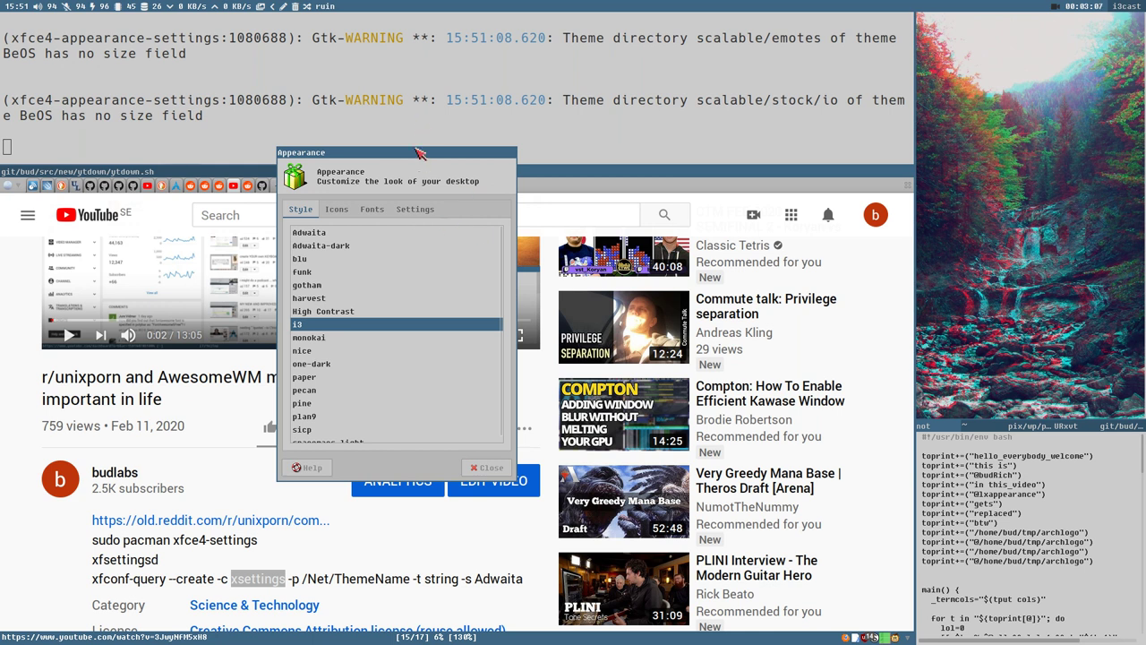
{"action": "left_click_drag", "start_coordinate": [414, 156], "coordinate": [559, 212]}
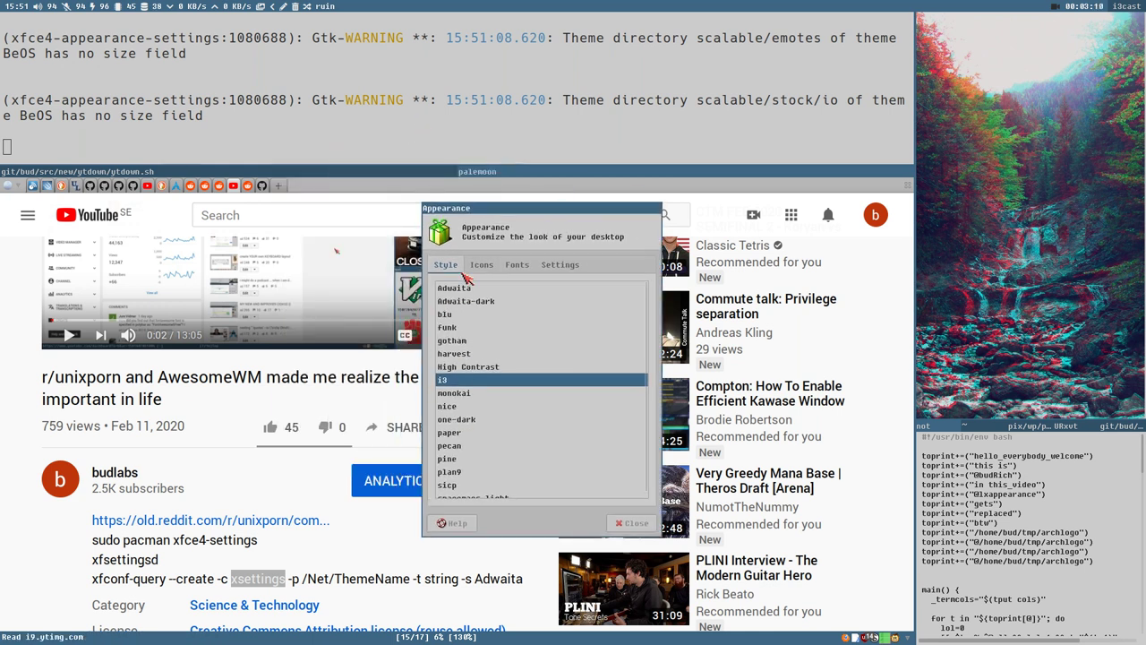
Step: Preview the gotham, funk, High Contrast, monokai, one-dark and pecan themes, then reapply i3
{"action": "left_click", "coordinate": [464, 341]}
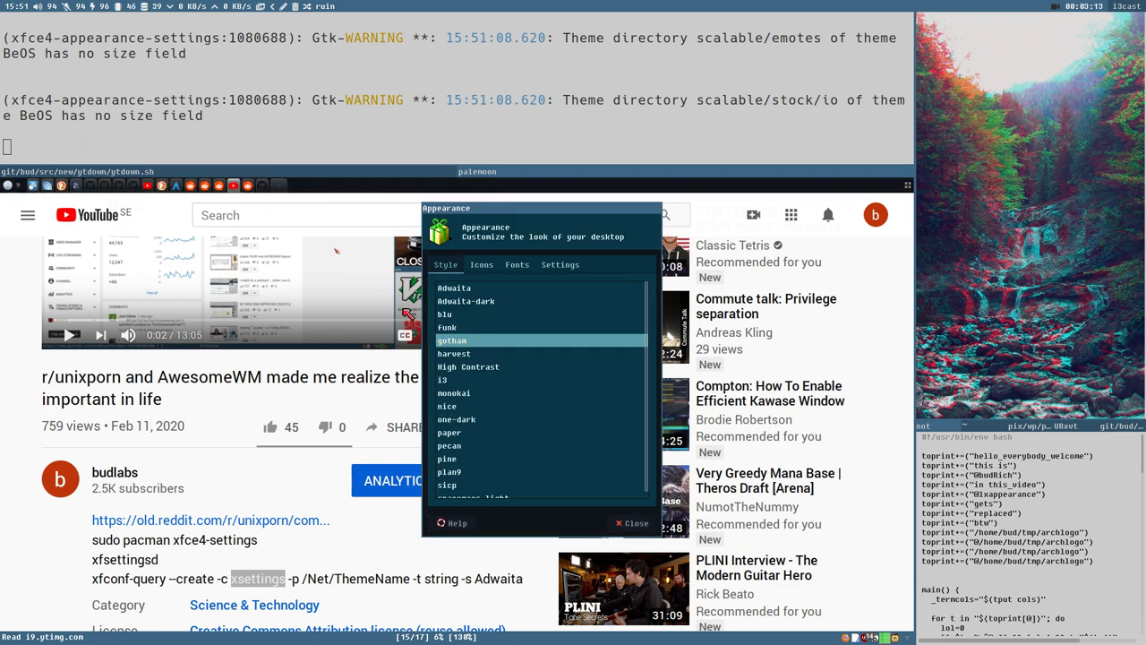
{"action": "left_click", "coordinate": [448, 328]}
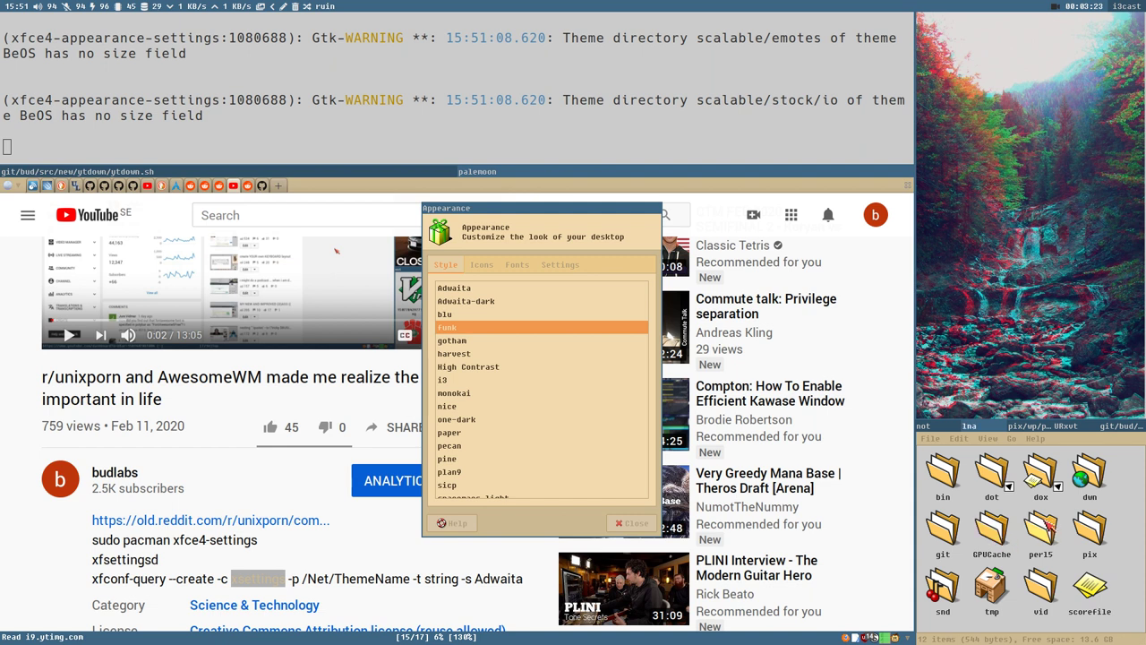
{"action": "scroll", "coordinate": [1044, 523], "scroll_direction": "up", "scroll_amount": 2}
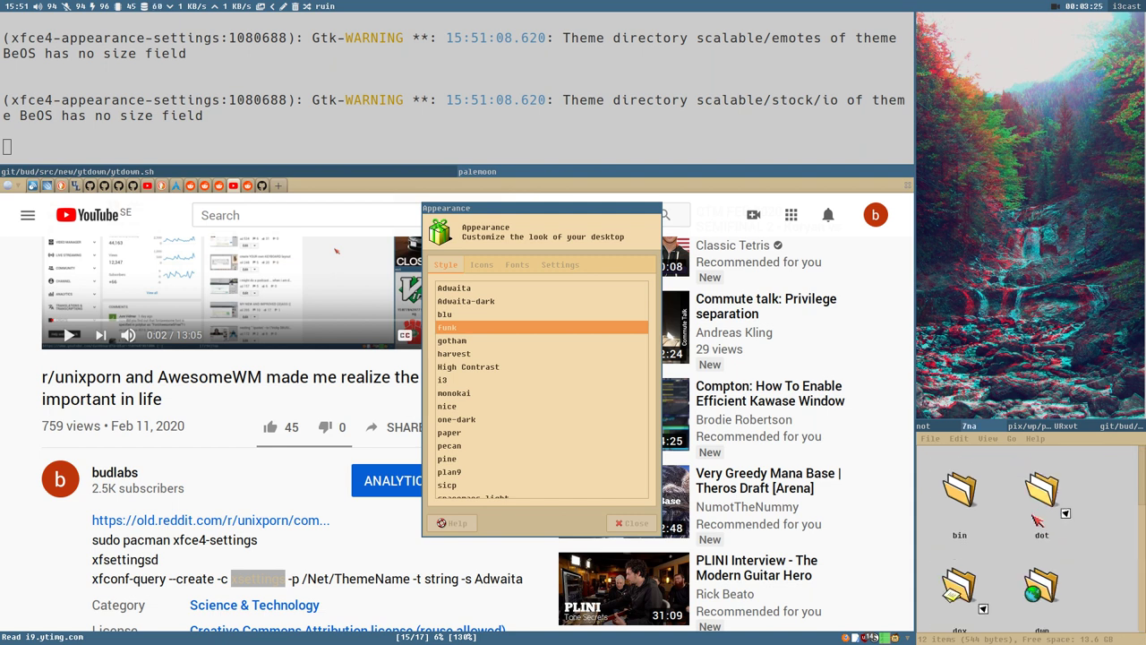
{"action": "key", "text": "ctrl+4"}
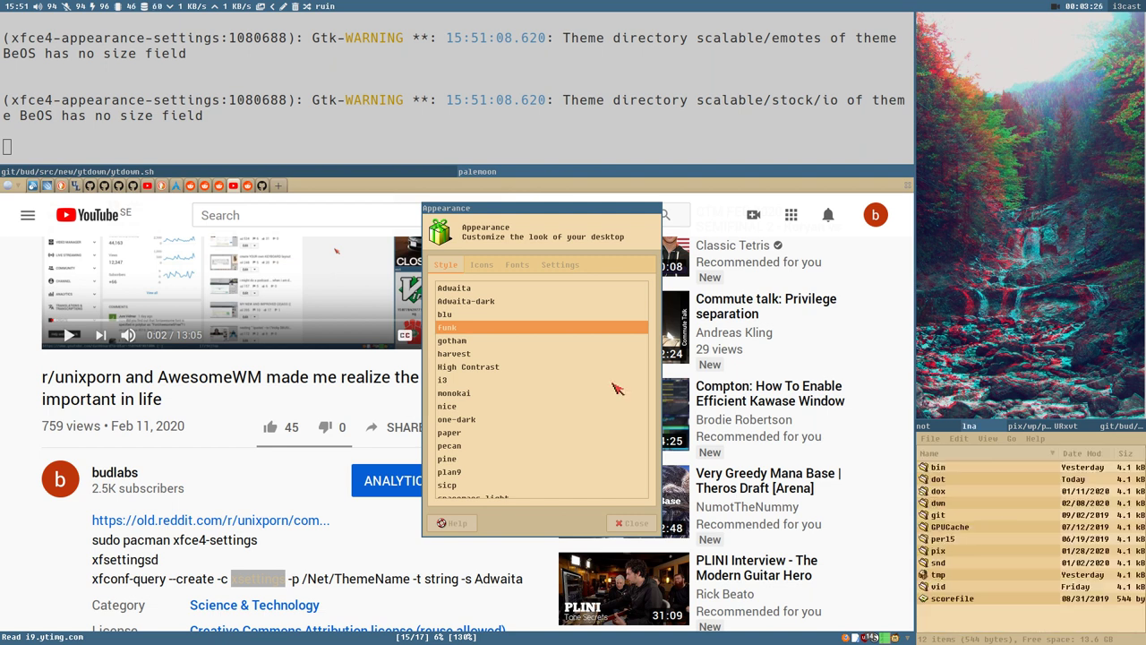
{"action": "left_click", "coordinate": [467, 341]}
{"action": "left_click", "coordinate": [475, 367]}
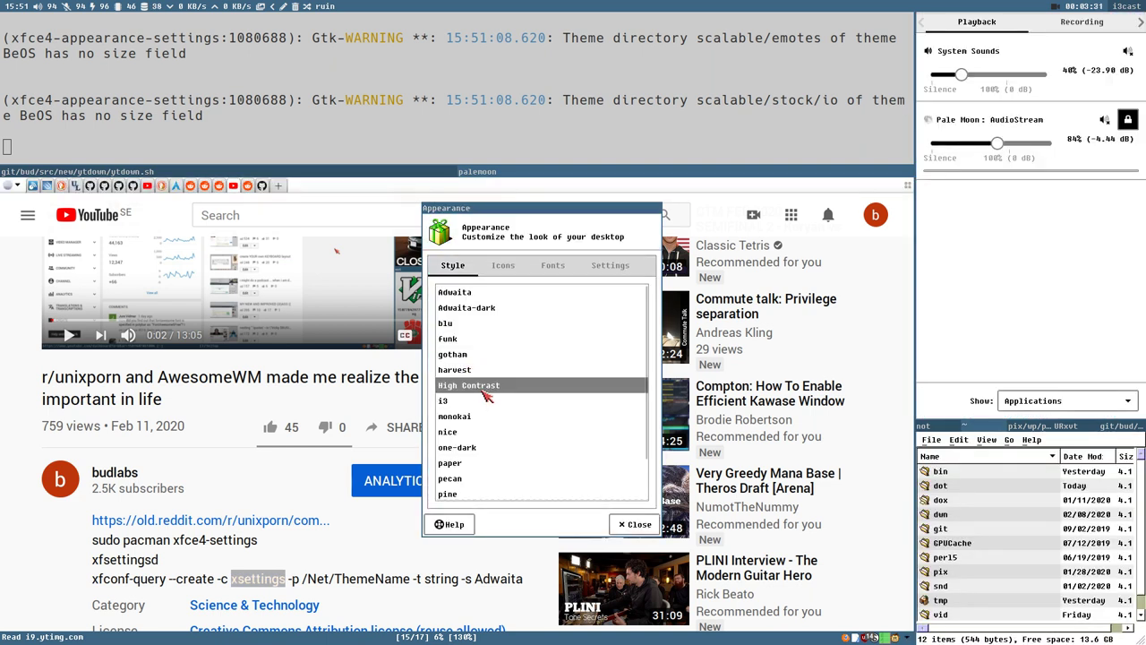
{"action": "left_click", "coordinate": [477, 417]}
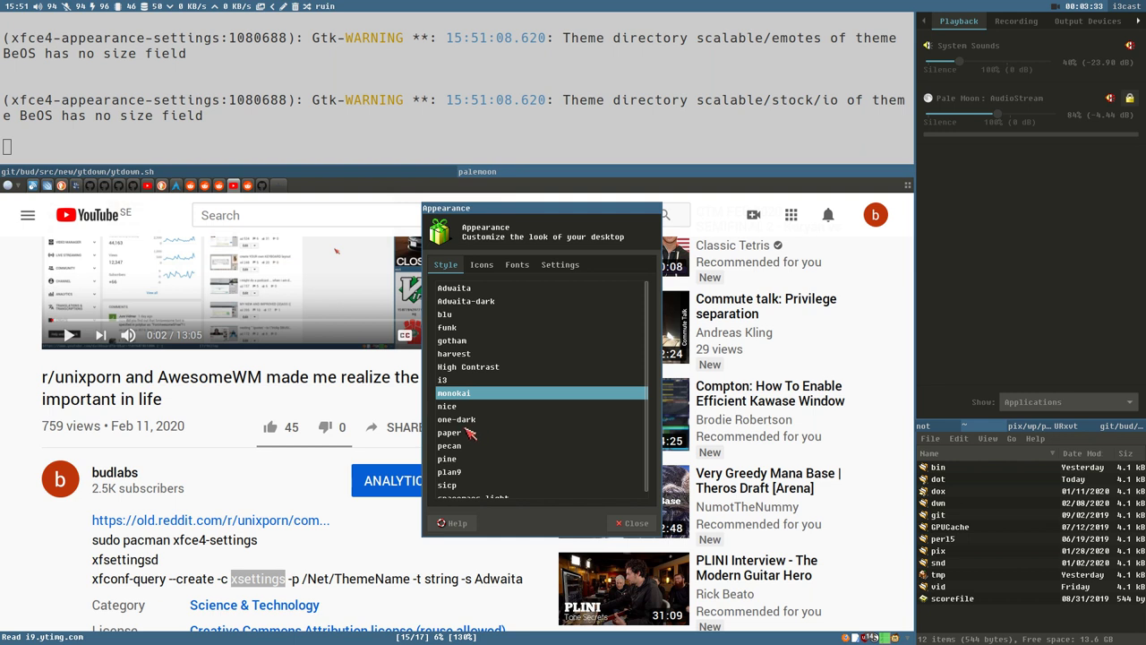
{"action": "left_click", "coordinate": [464, 421]}
{"action": "left_click", "coordinate": [459, 446]}
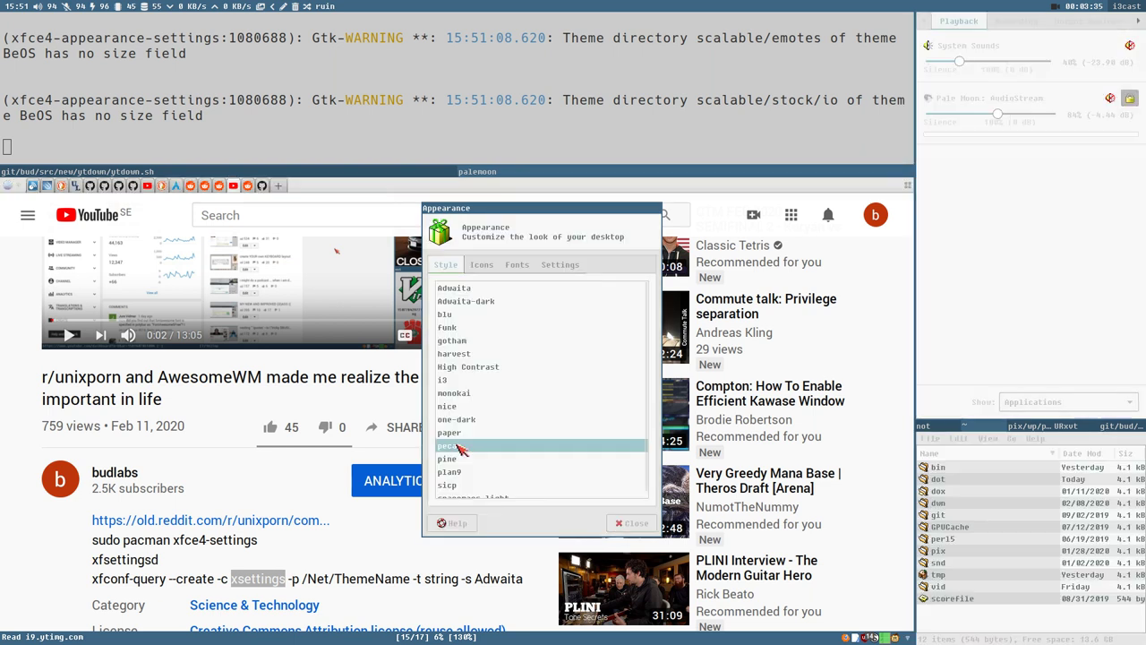
{"action": "left_click", "coordinate": [443, 380]}
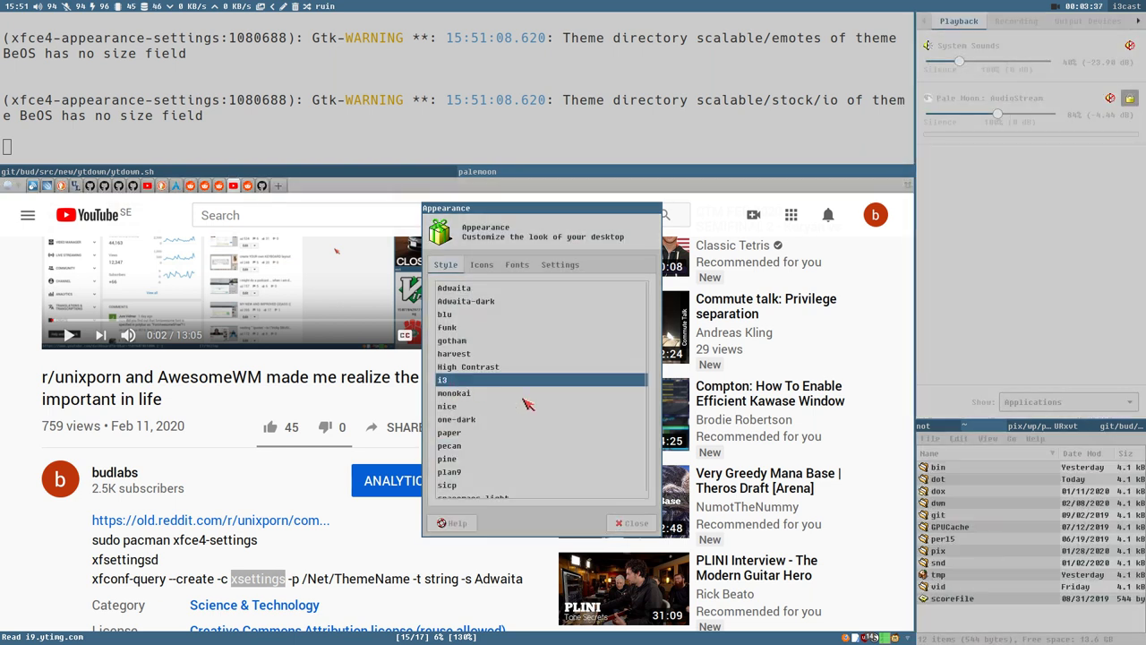
Step: On the Icons tab, try BeOS-r5-Icons and DamaDamas, leaving Adwaita as the icon theme
{"action": "left_click", "coordinate": [482, 266]}
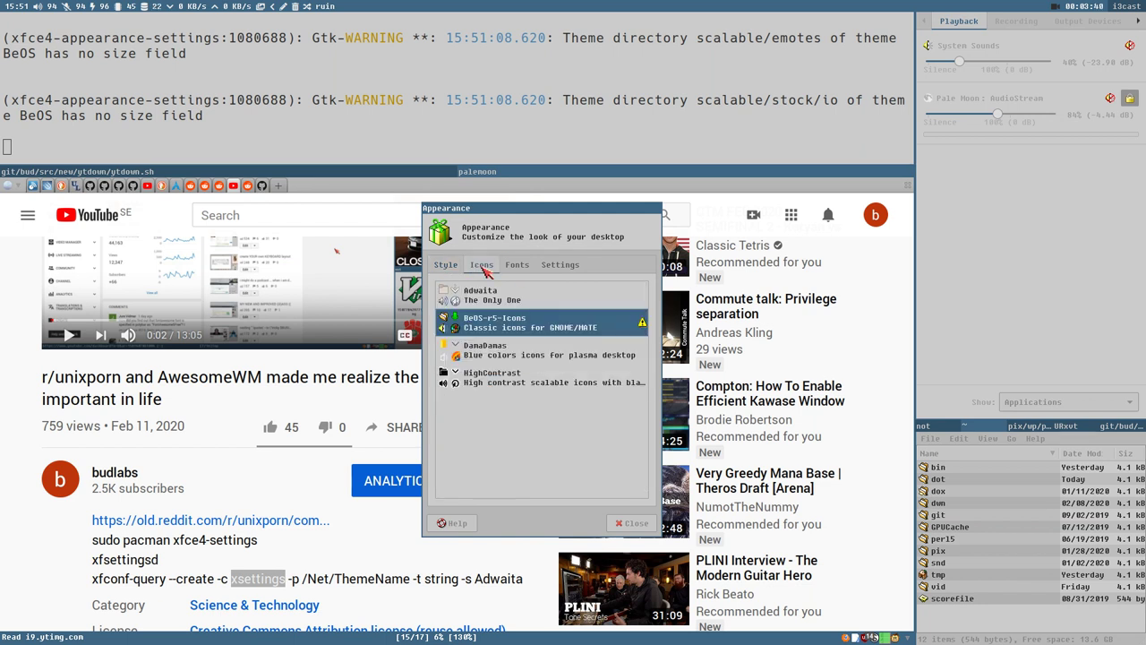
{"action": "left_click", "coordinate": [505, 356]}
{"action": "left_click", "coordinate": [507, 330]}
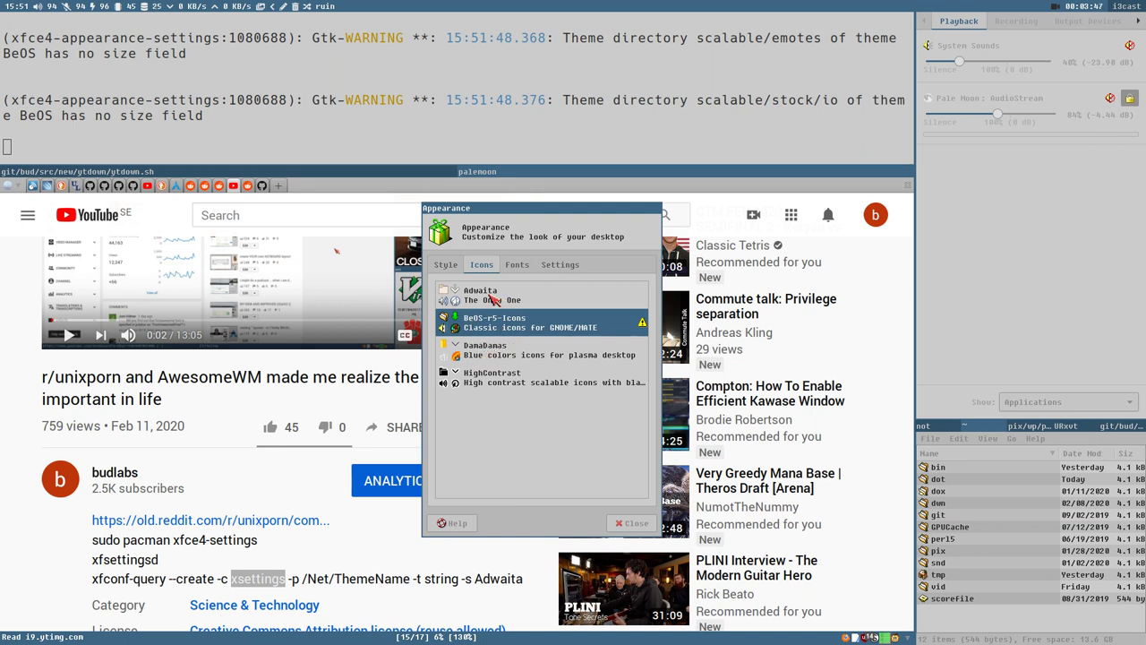
{"action": "left_click", "coordinate": [491, 300]}
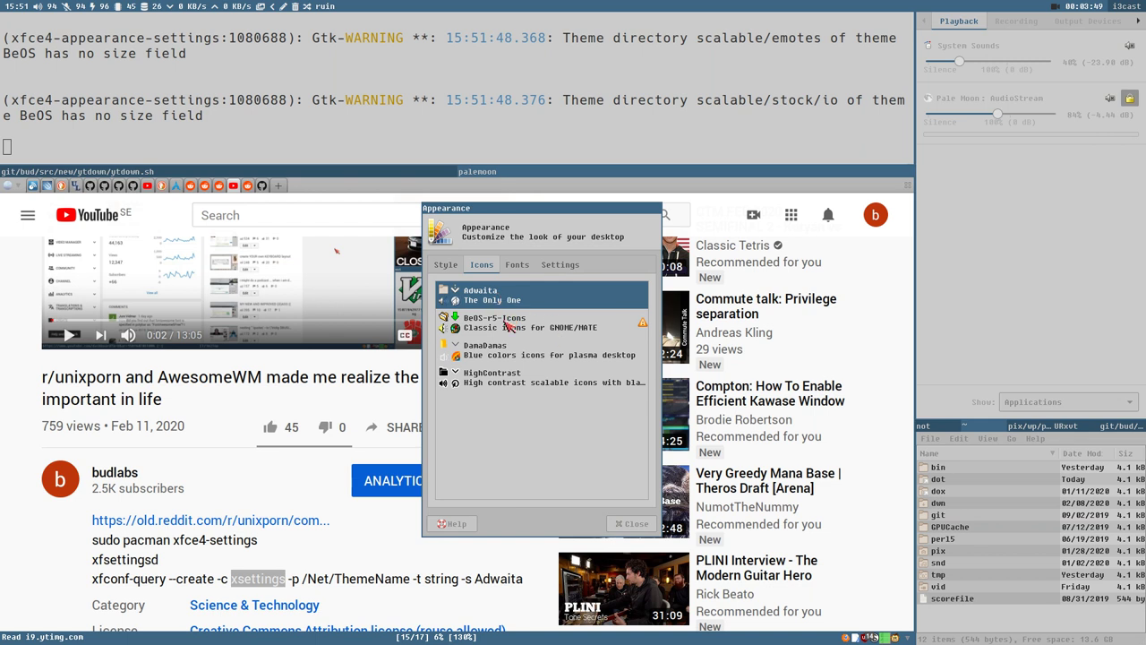
{"action": "left_click", "coordinate": [507, 342]}
{"action": "left_click", "coordinate": [504, 356]}
{"action": "left_click", "coordinate": [507, 337]}
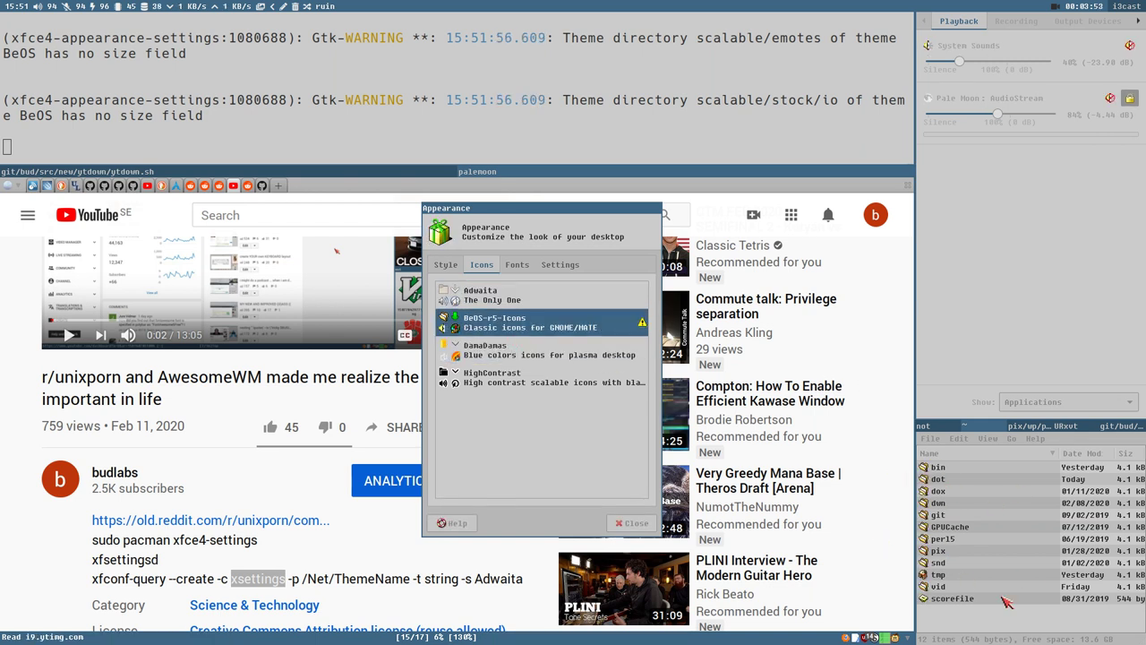
{"action": "key", "text": "Up"}
{"action": "key", "text": "Down"}
{"action": "key", "text": "Down"}
{"action": "key", "text": "Up"}
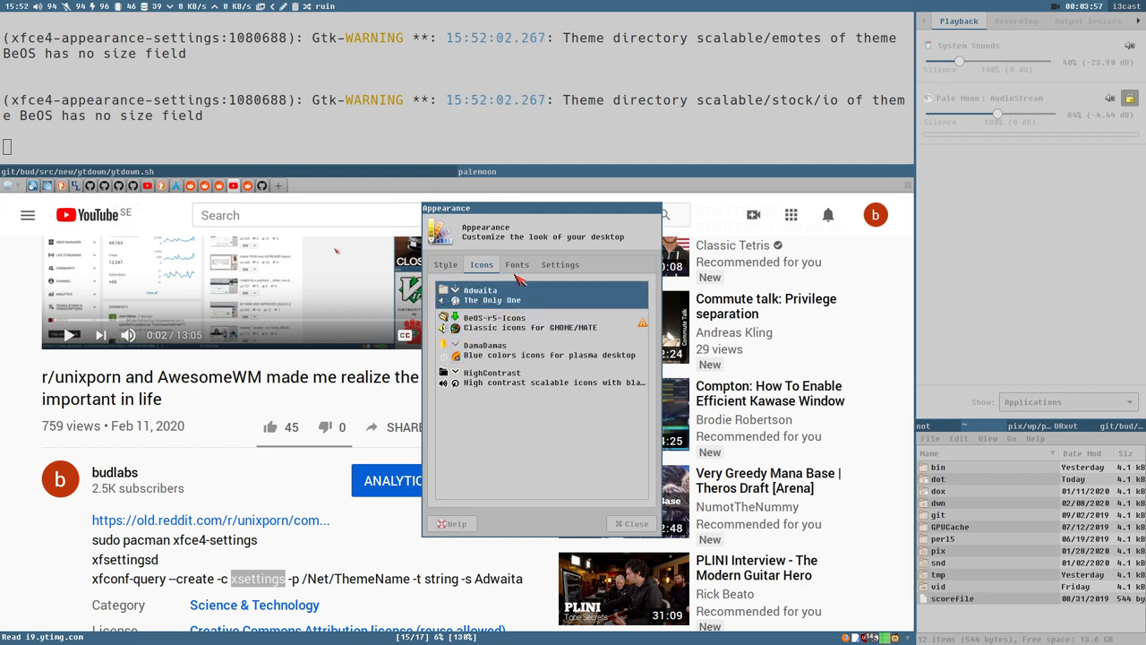
Step: On the Fonts tab, set the default font to Go Mono Regular 16
{"action": "left_click", "coordinate": [518, 267]}
{"action": "left_click", "coordinate": [604, 303]}
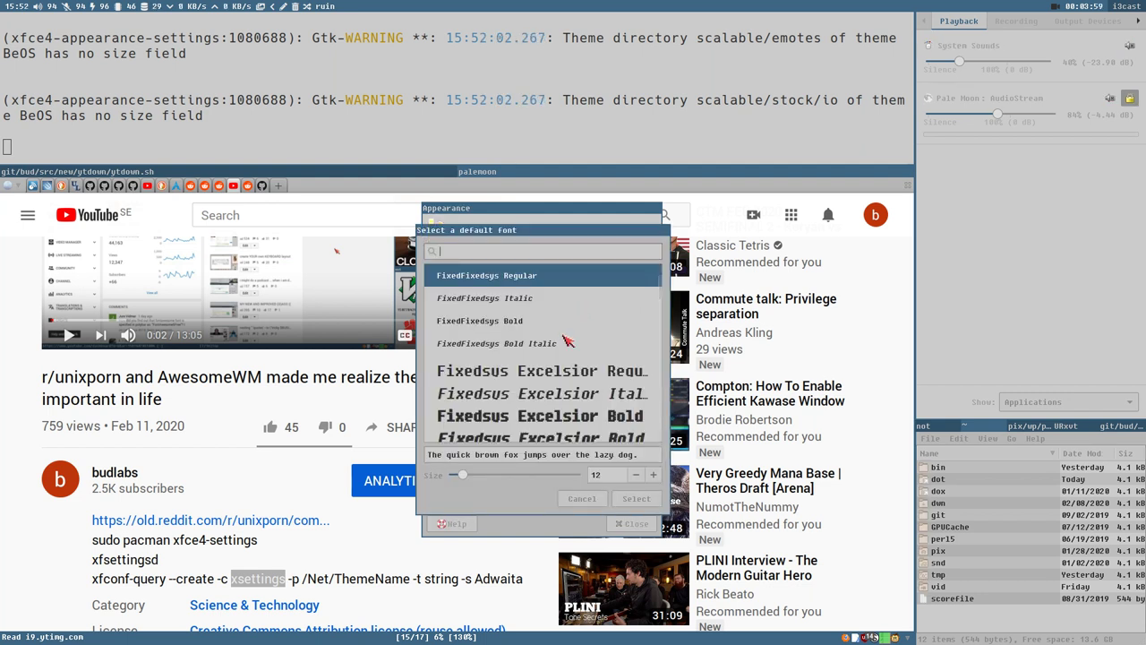
{"action": "scroll", "coordinate": [526, 344], "scroll_direction": "down", "scroll_amount": 10}
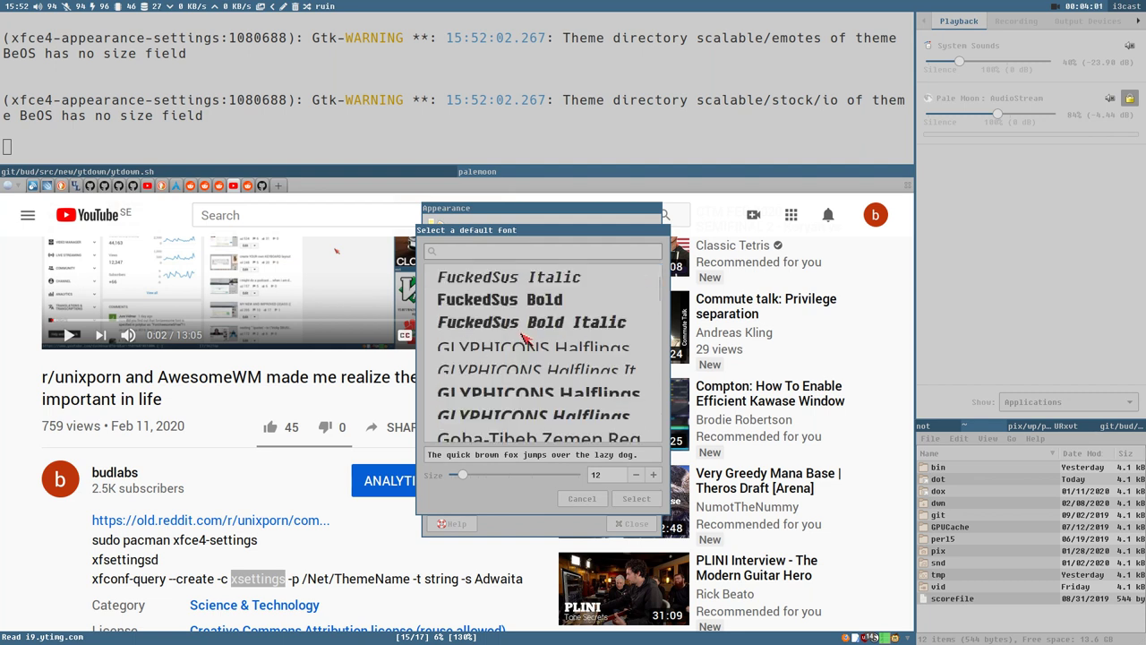
{"action": "scroll", "coordinate": [527, 338], "scroll_direction": "down", "scroll_amount": 3}
{"action": "left_click", "coordinate": [527, 335]}
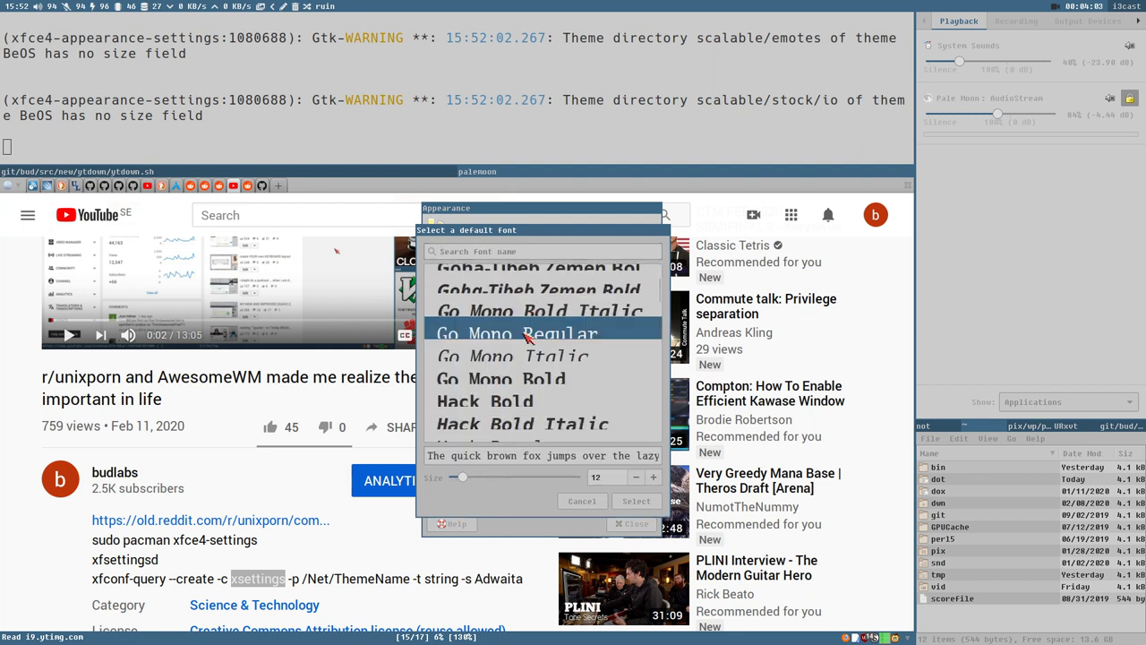
{"action": "left_click", "coordinate": [652, 477]}
{"action": "left_click", "coordinate": [653, 477]}
{"action": "left_click", "coordinate": [653, 477]}
{"action": "left_click", "coordinate": [653, 478]}
{"action": "left_click", "coordinate": [636, 501]}
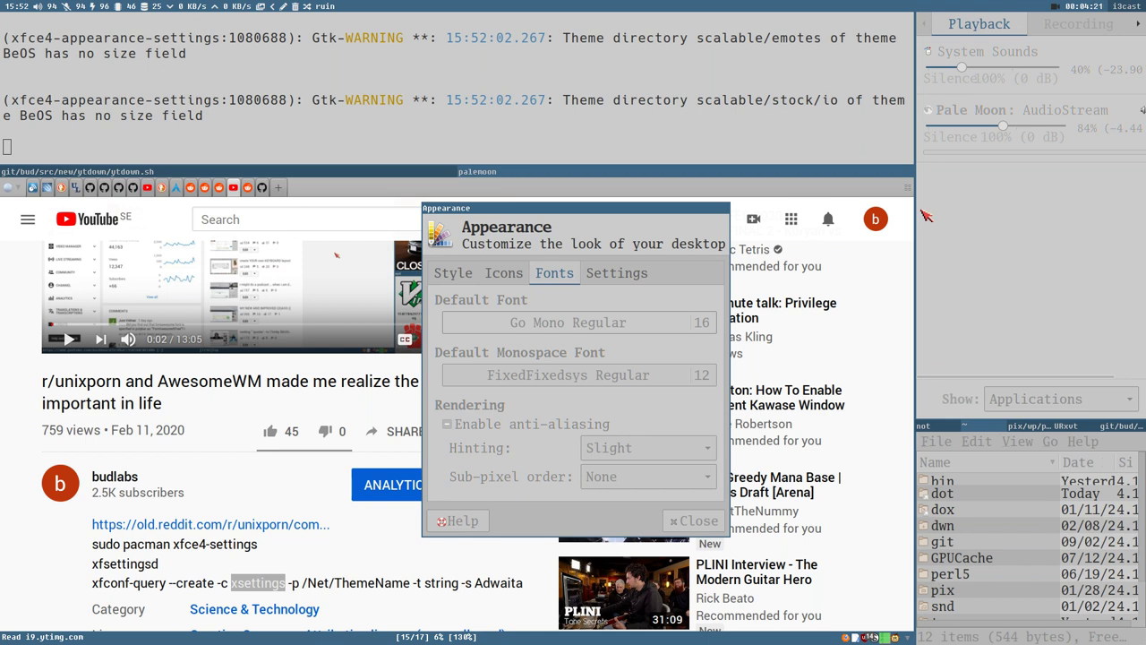
Step: Change the default font back to FixedFixedsys Regular 12
{"action": "left_click", "coordinate": [674, 323]}
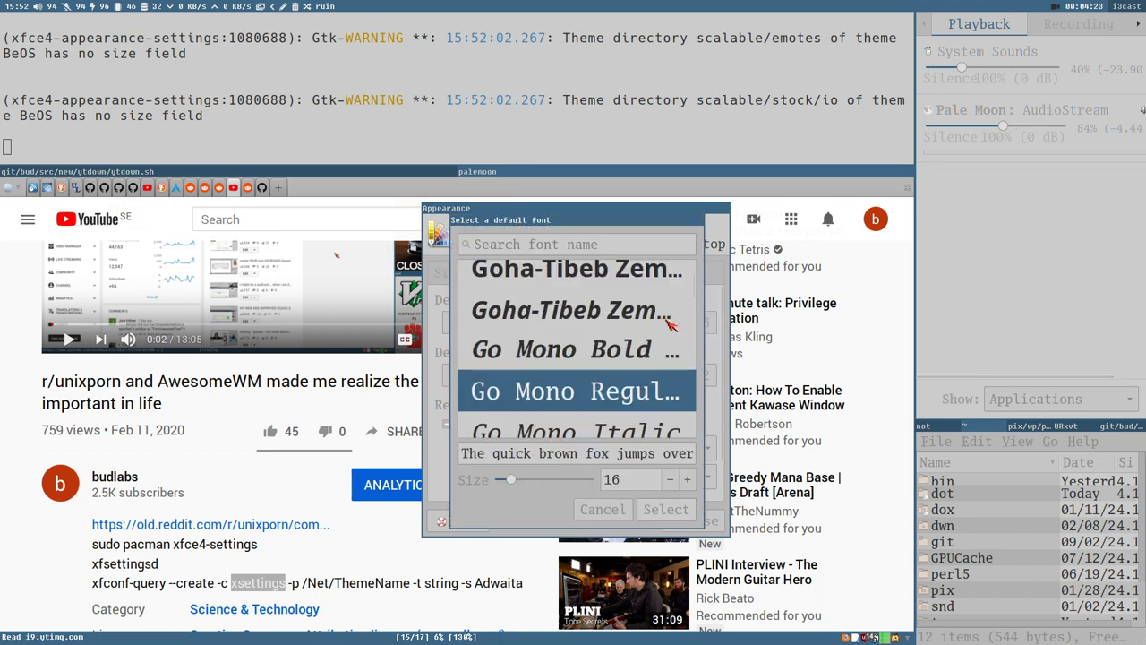
{"action": "scroll", "coordinate": [609, 348], "scroll_direction": "up", "scroll_amount": 6}
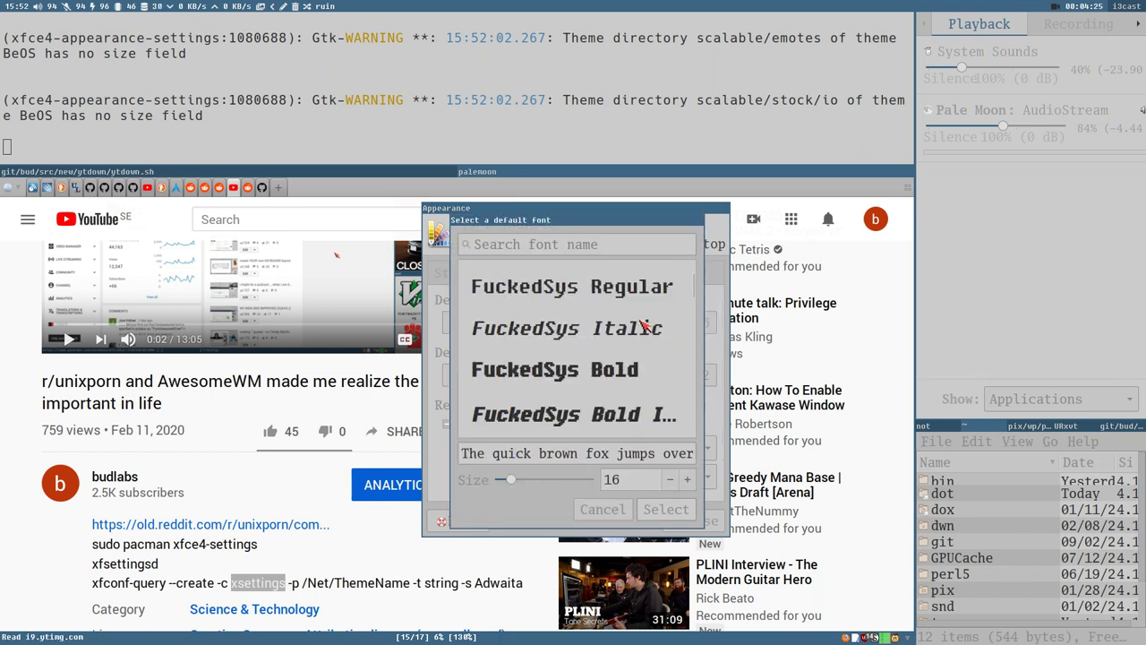
{"action": "scroll", "coordinate": [643, 328], "scroll_direction": "up", "scroll_amount": 5}
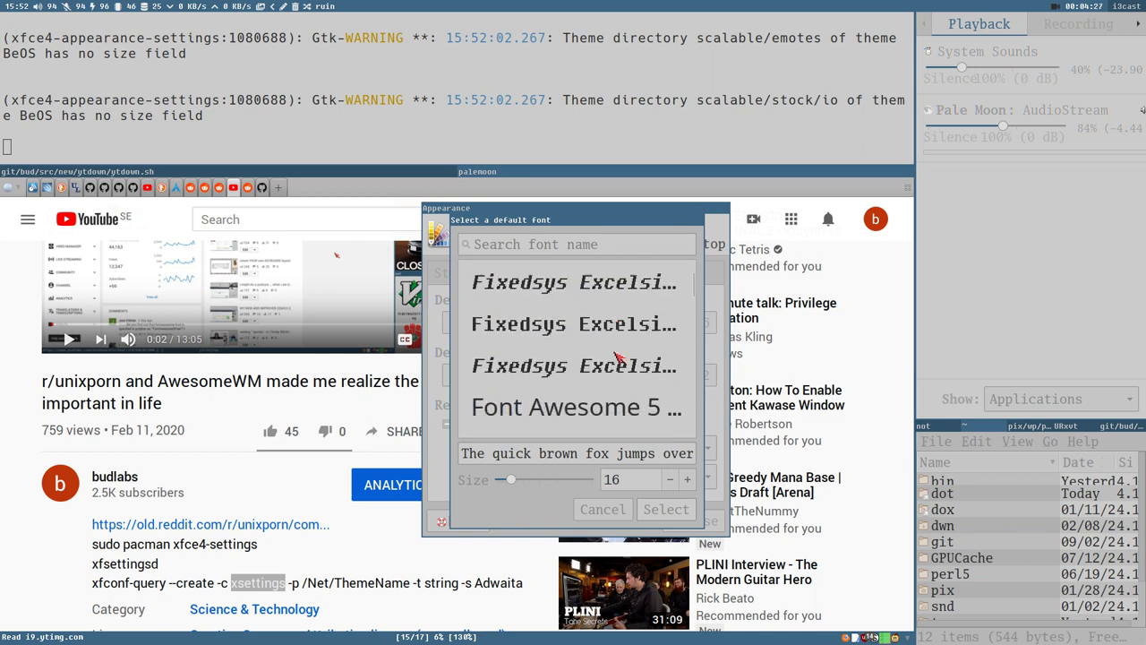
{"action": "scroll", "coordinate": [616, 362], "scroll_direction": "up", "scroll_amount": 3}
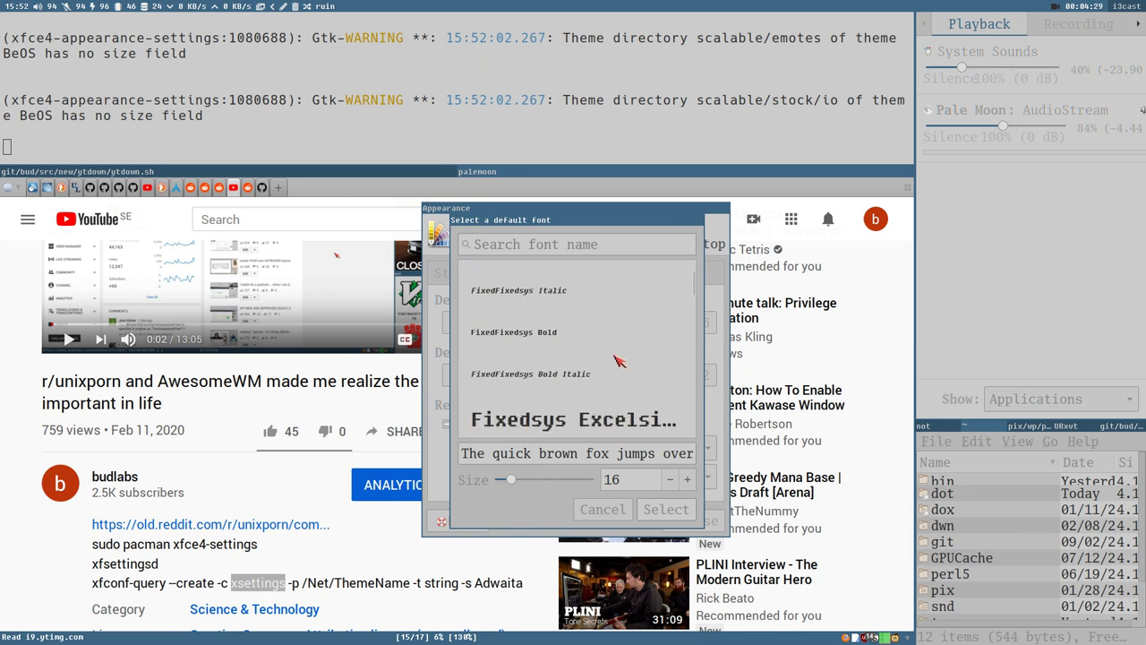
{"action": "scroll", "coordinate": [616, 358], "scroll_direction": "up", "scroll_amount": 2}
{"action": "left_click", "coordinate": [569, 303]}
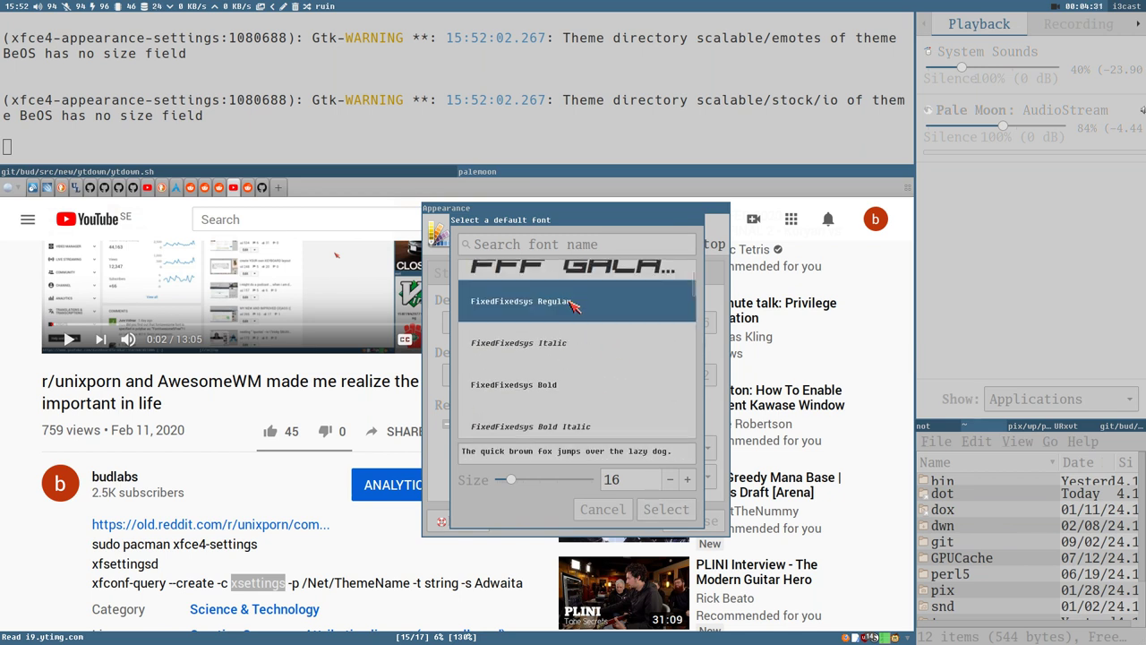
{"action": "left_click", "coordinate": [670, 480]}
{"action": "left_click", "coordinate": [670, 480]}
{"action": "left_click", "coordinate": [670, 480]}
{"action": "left_click", "coordinate": [669, 480]}
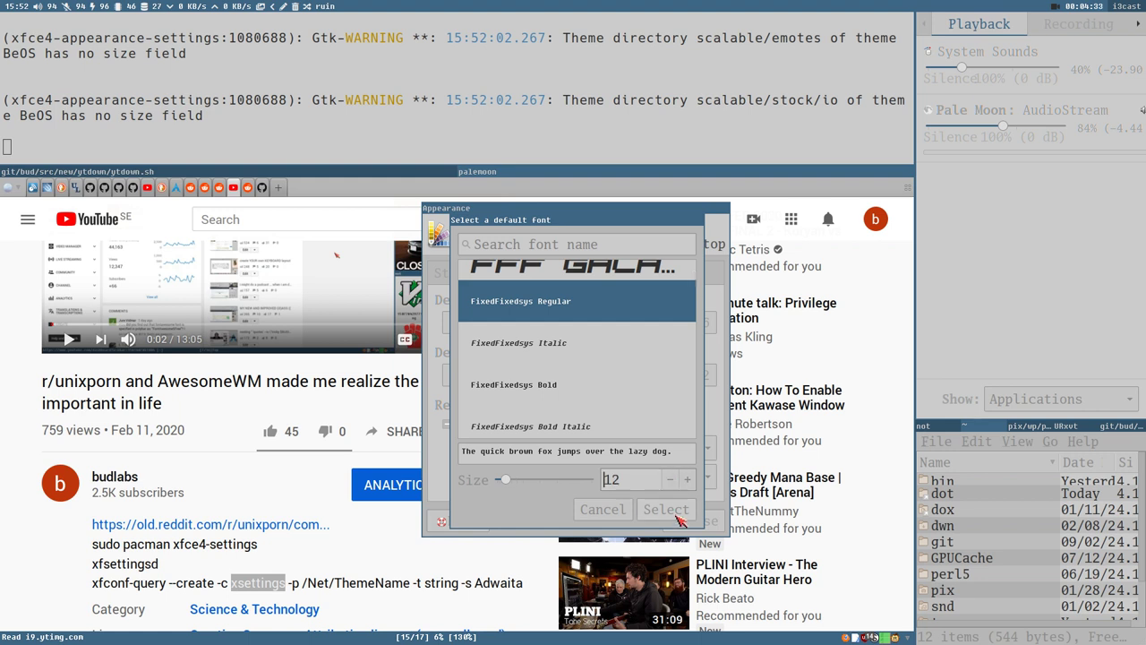
{"action": "left_click", "coordinate": [678, 511]}
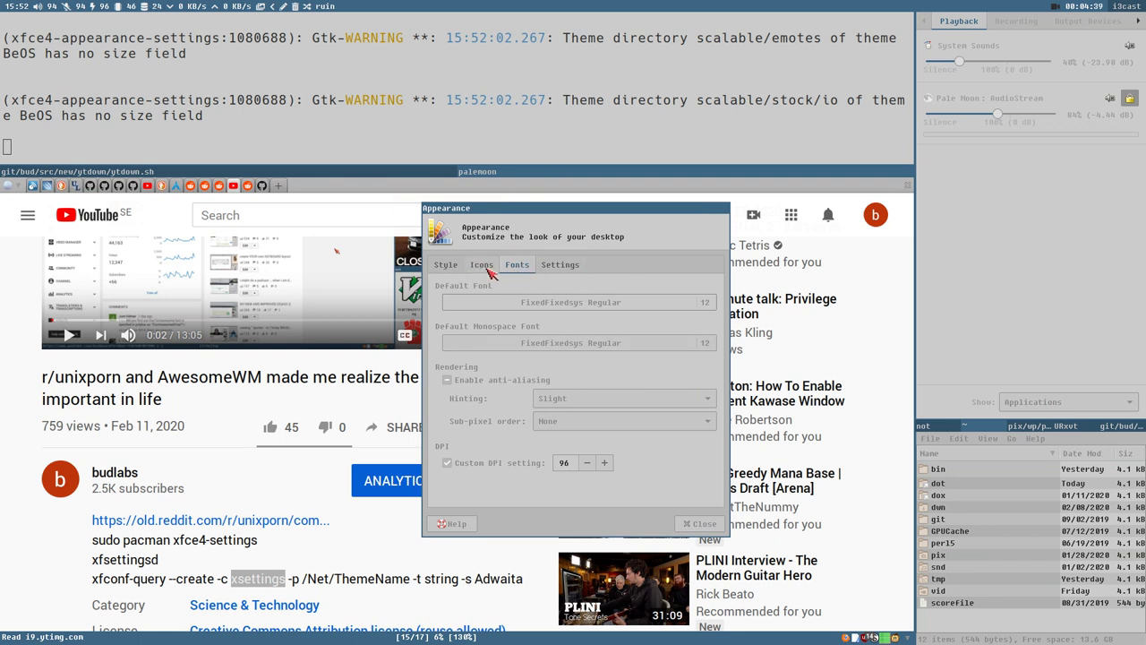
Step: Keep window scaling at 1x in the general settings, then return to the Style theme list
{"action": "left_click", "coordinate": [562, 269]}
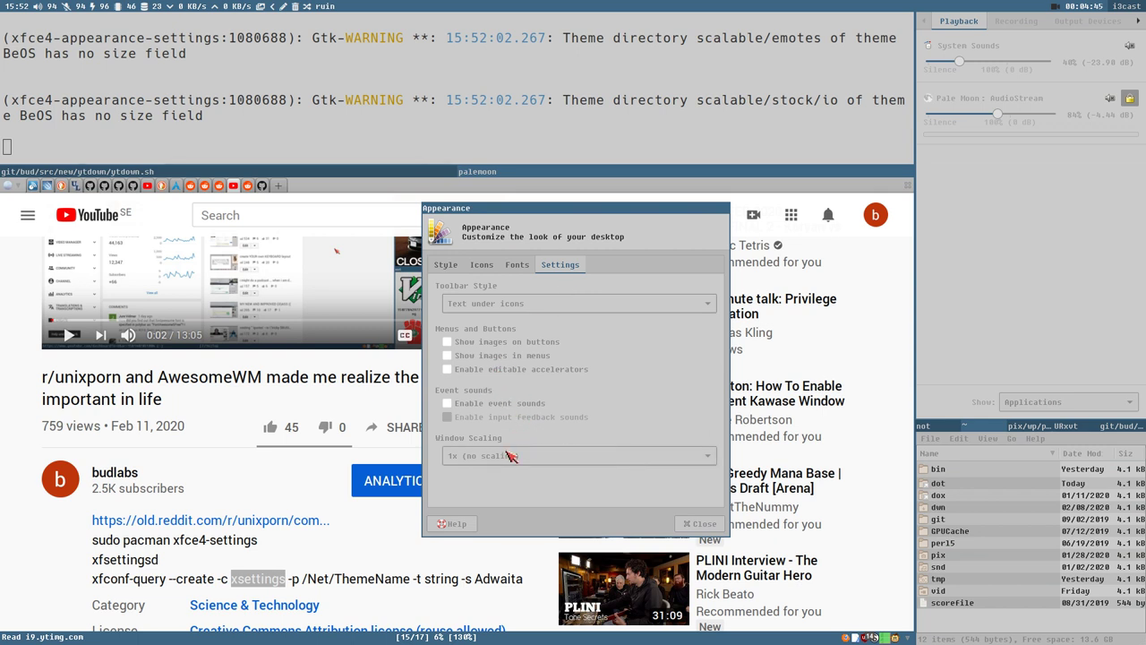
{"action": "left_click", "coordinate": [537, 455]}
{"action": "left_click", "coordinate": [540, 458]}
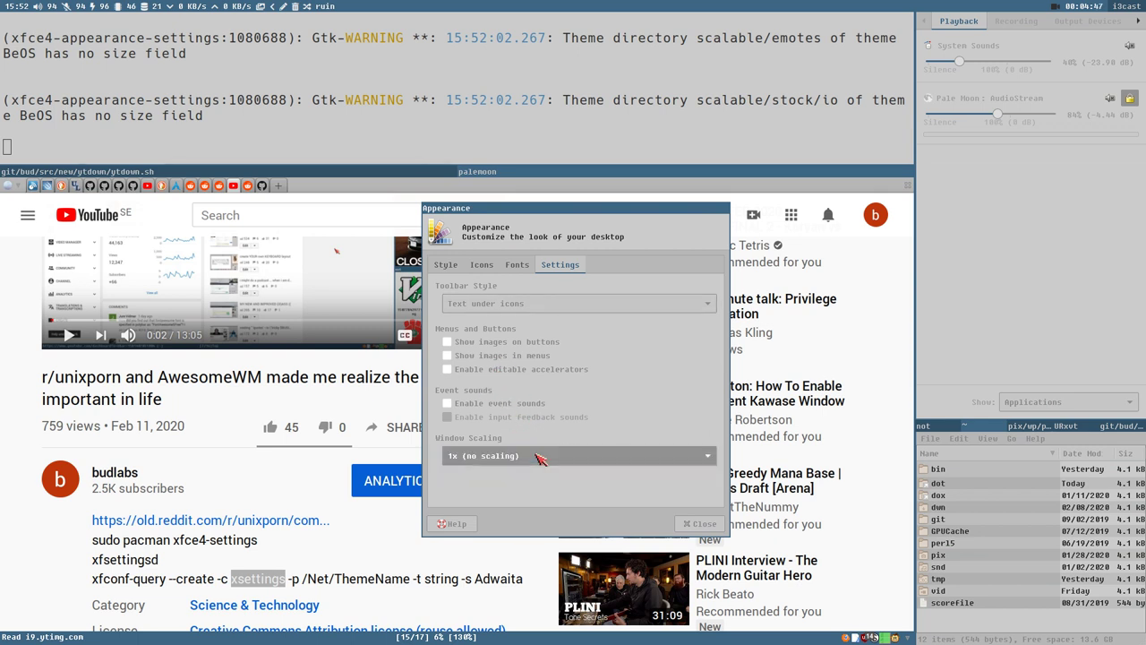
{"action": "left_click", "coordinate": [447, 266]}
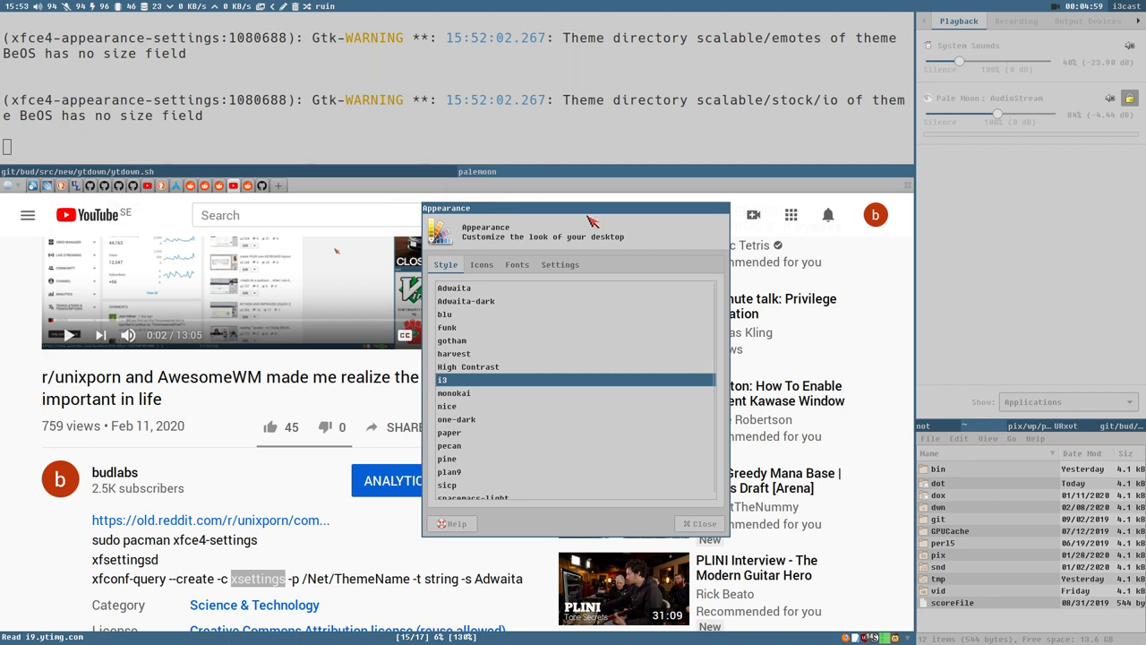
{"action": "mouse_move", "coordinate": [574, 207]}
{"action": "left_mouse_down"}
{"action": "mouse_move", "coordinate": [645, 192]}
{"action": "mouse_move", "coordinate": [587, 218]}
{"action": "left_mouse_up"}
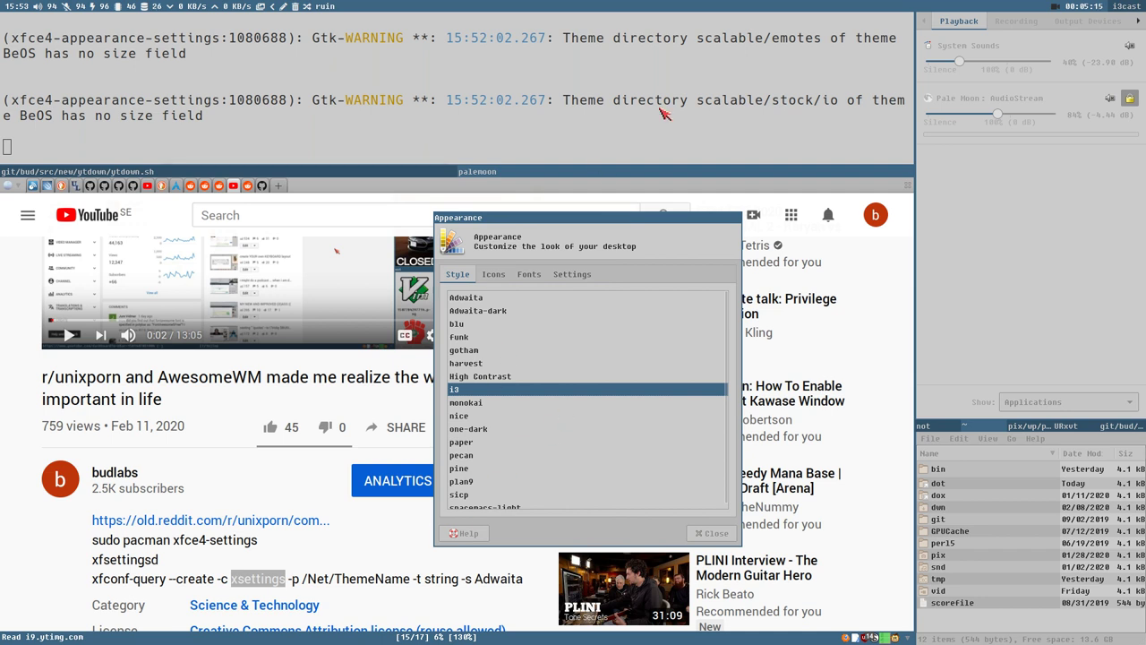
Step: Close the Appearance window and build xfce4-settings-editor at the prompt using history and Tab completion
{"action": "left_click", "coordinate": [707, 535]}
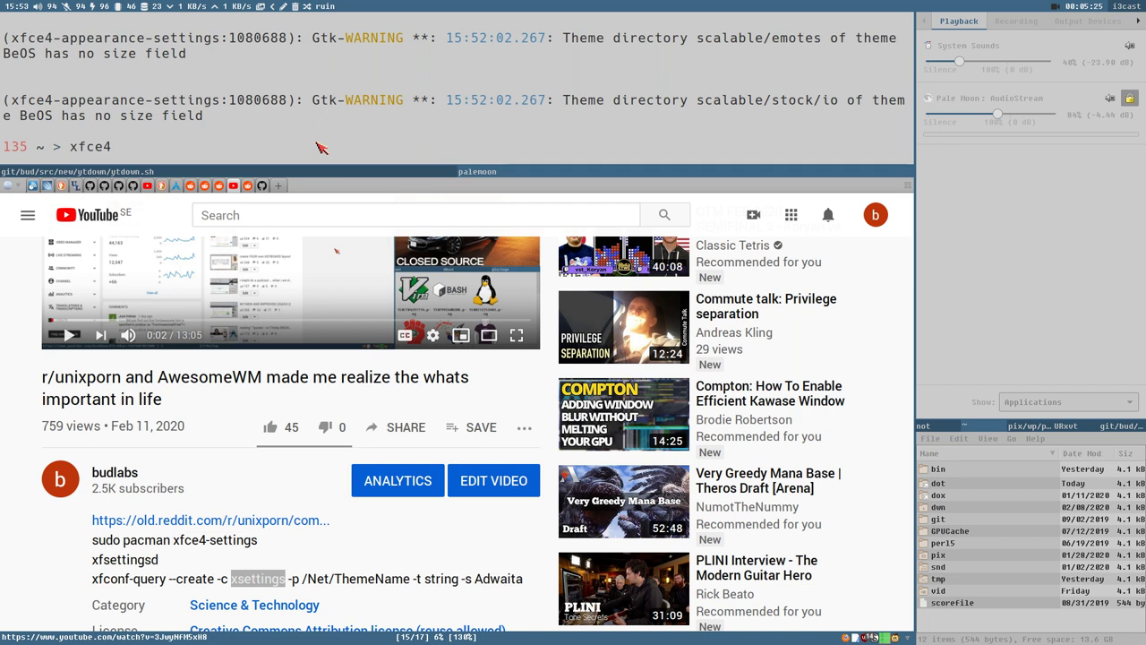
{"action": "key", "text": "Up"}
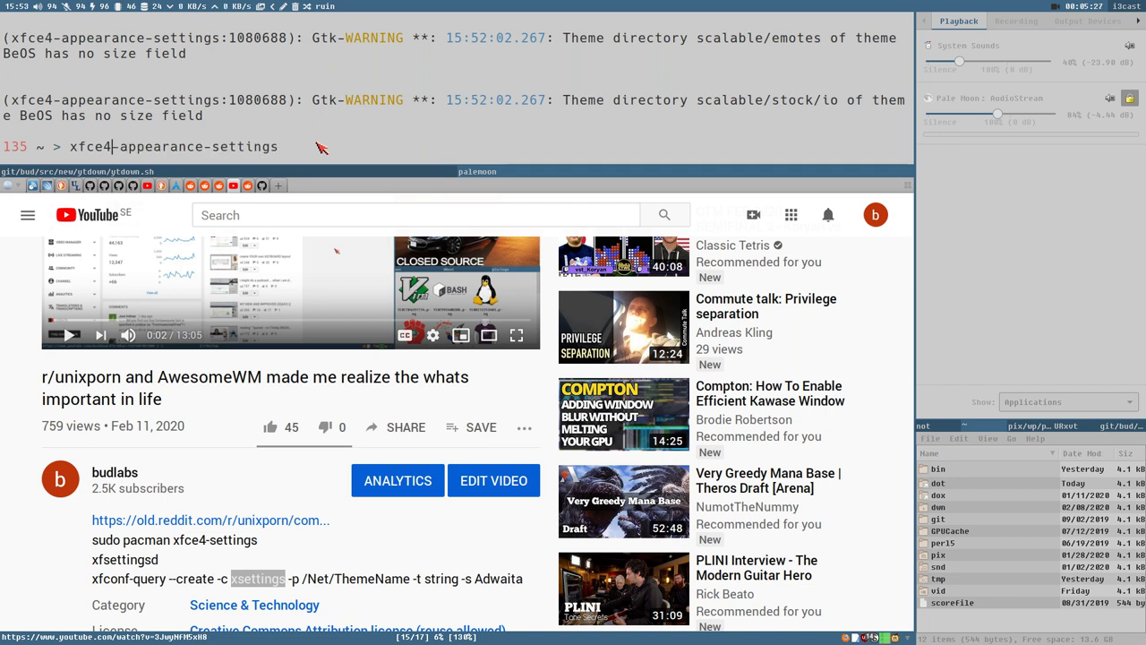
{"action": "key", "text": "Tab"}
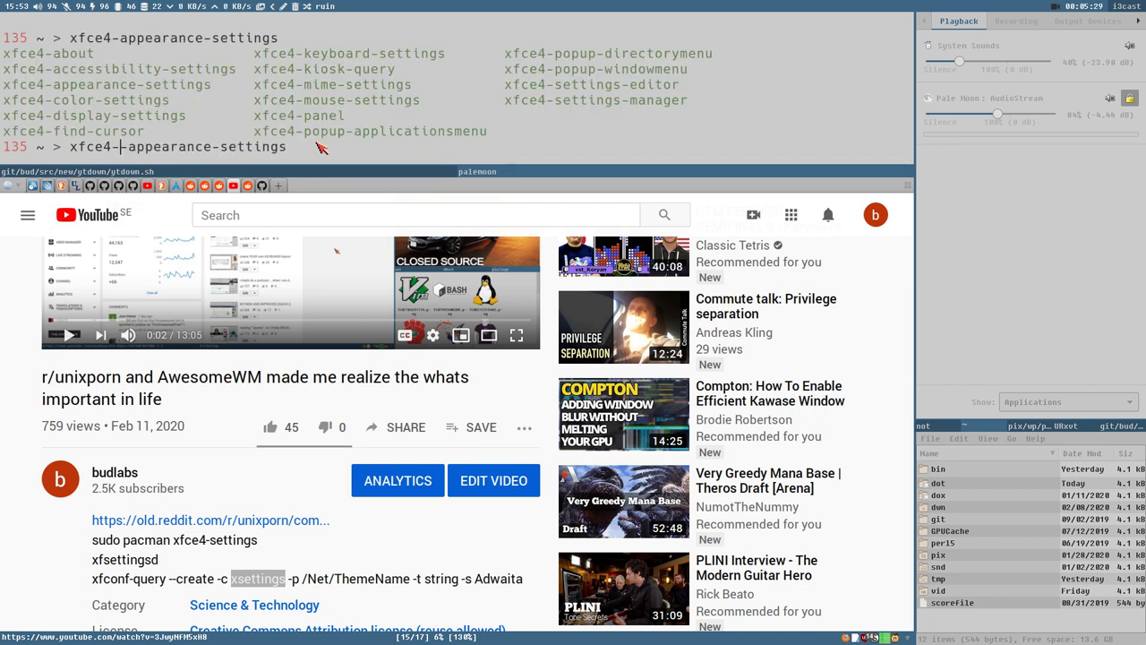
{"action": "key", "text": "Delete"}
{"action": "key", "text": "Delete"}
{"action": "key", "text": "Delete"}
{"action": "key", "text": "Delete"}
{"action": "key", "text": "Delete"}
{"action": "key", "text": "Delete"}
{"action": "key", "text": "Delete"}
{"action": "key", "text": "Delete"}
{"action": "key", "text": "Delete"}
{"action": "key", "text": "Delete"}
{"action": "key", "text": "Delete"}
{"action": "key", "text": "Delete"}
{"action": "key", "text": "Delete"}
{"action": "key", "text": "Delete"}
{"action": "key", "text": "Delete"}
{"action": "key", "text": "Delete"}
{"action": "key", "text": "Delete"}
{"action": "key", "text": "Delete"}
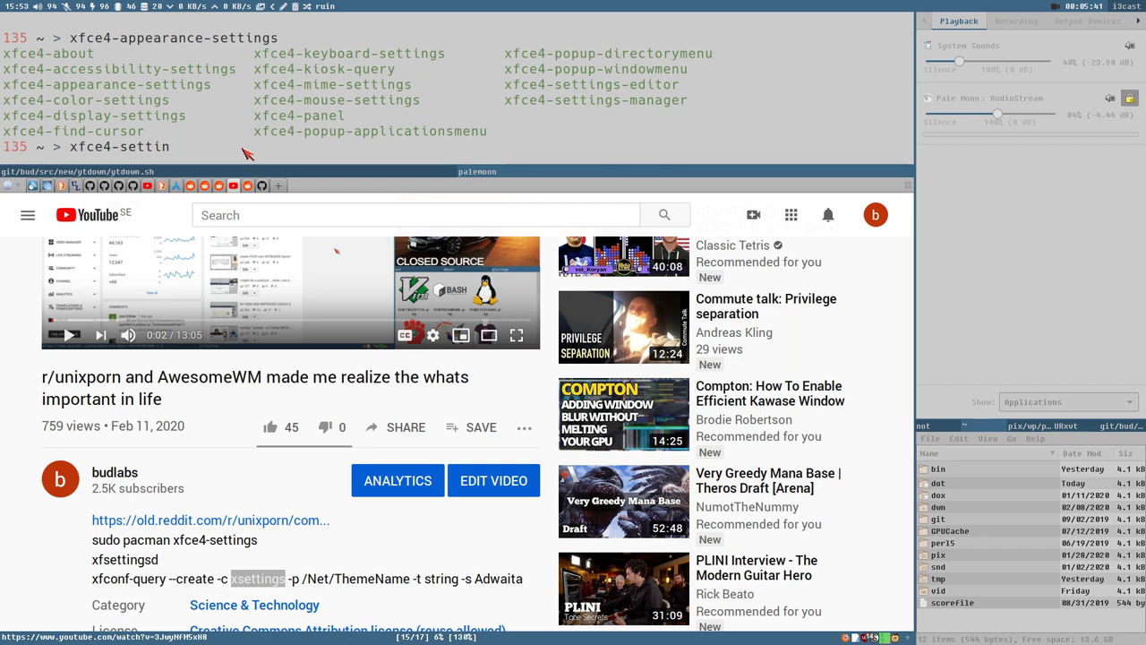
{"action": "key", "text": "Tab"}
Step: Launch xfce4-settings-editor from the terminal, move its window down-left, and clear the terminal screen
{"action": "type", "text": "ed"}
{"action": "key", "text": "Tab"}
{"action": "key", "text": "Return"}
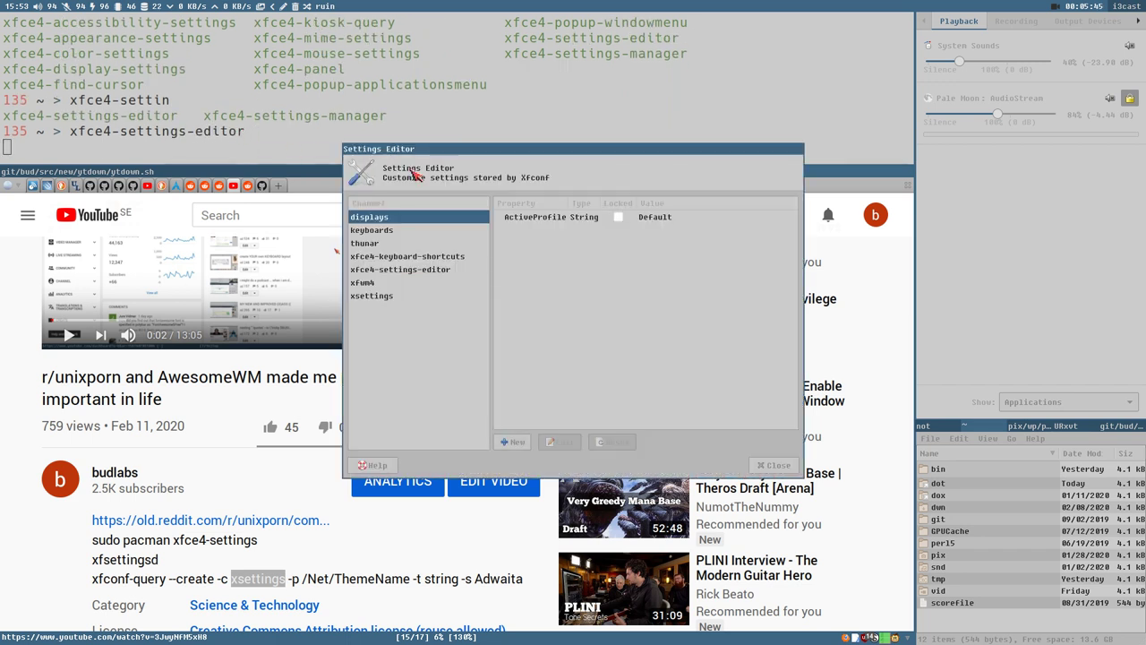
{"action": "left_click_drag", "start_coordinate": [522, 149], "coordinate": [474, 270]}
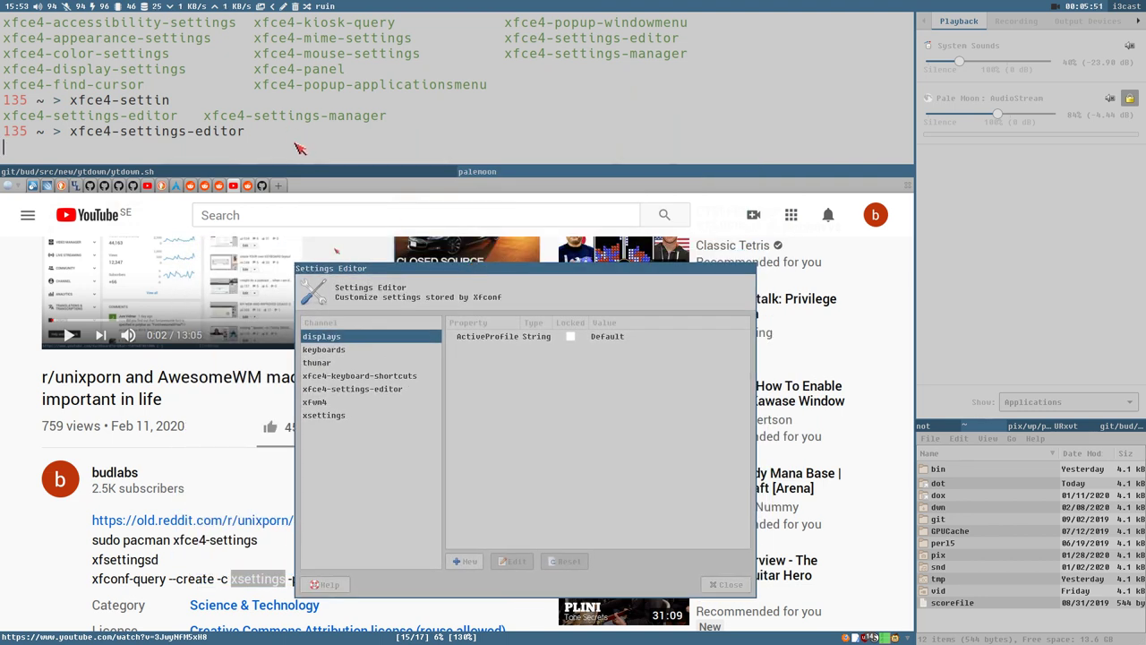
{"action": "key", "text": "ctrl+c"}
{"action": "key", "text": "ctrl+l"}
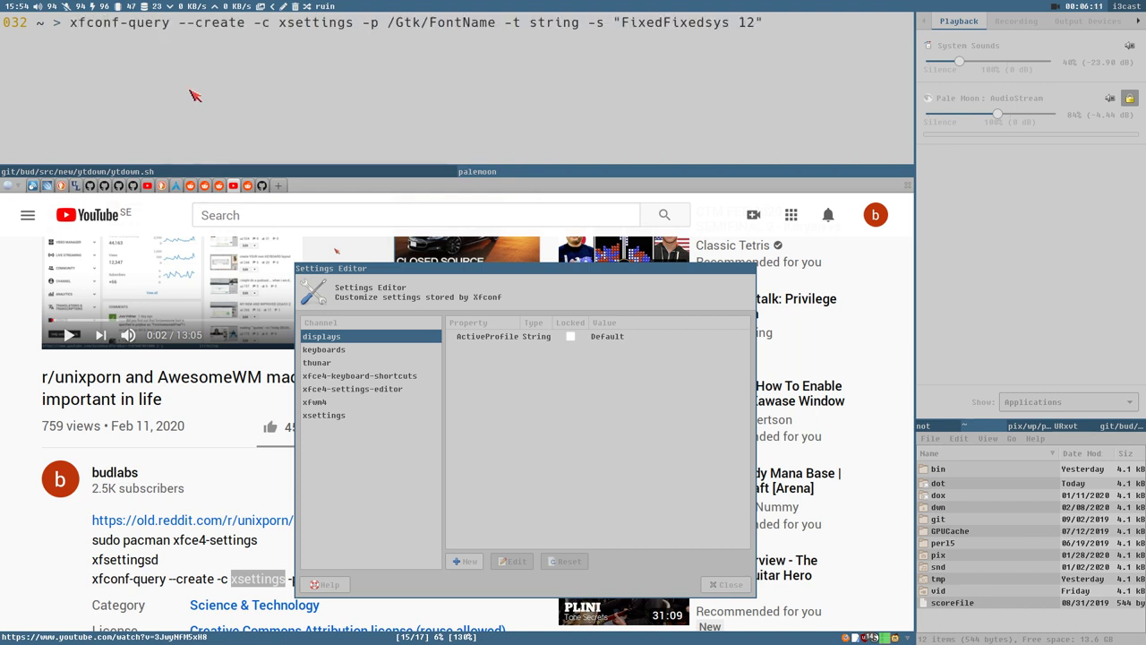
Step: Rerun a recalled xfconf-query command setting xsettings /Net/ThemeName to plan9
{"action": "key", "text": "Up"}
{"action": "key", "text": "Up"}
{"action": "key", "text": "Up"}
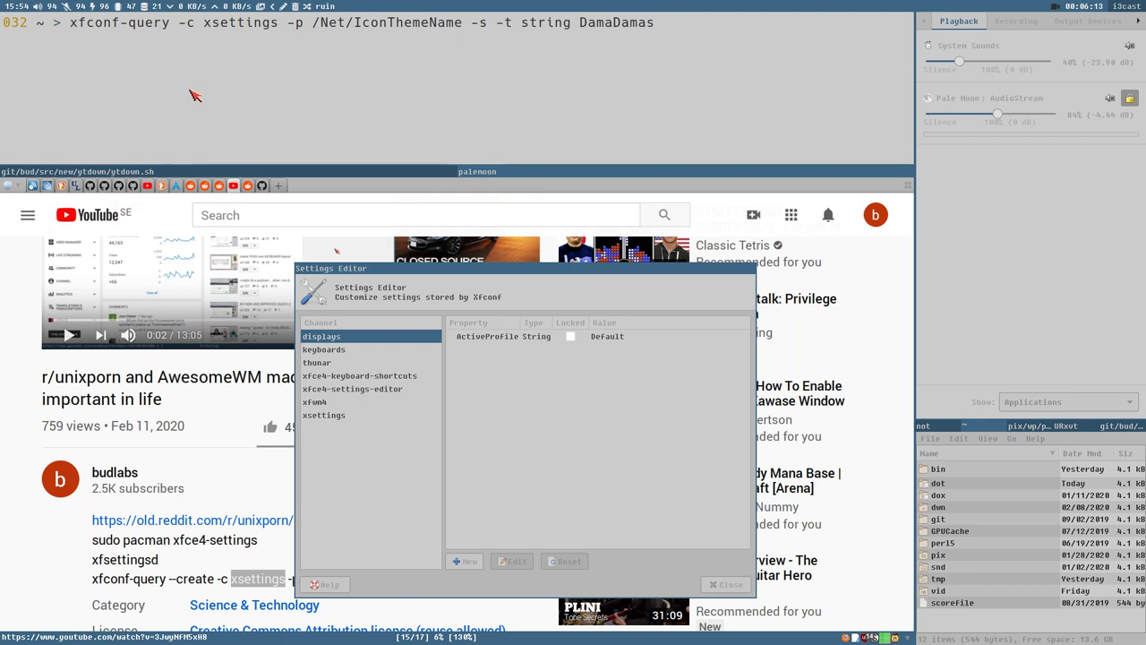
{"action": "key", "text": "Up"}
{"action": "key", "text": "Up"}
{"action": "key", "text": "Up"}
{"action": "key", "text": "Up"}
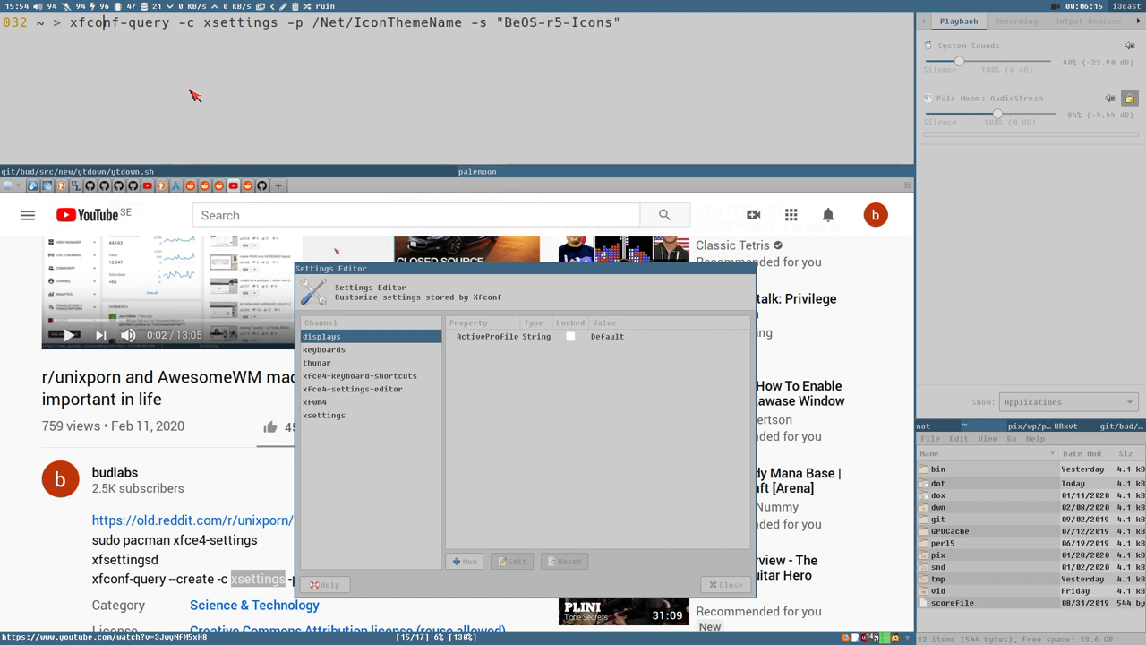
{"action": "key", "text": "Up"}
{"action": "key", "text": "Up"}
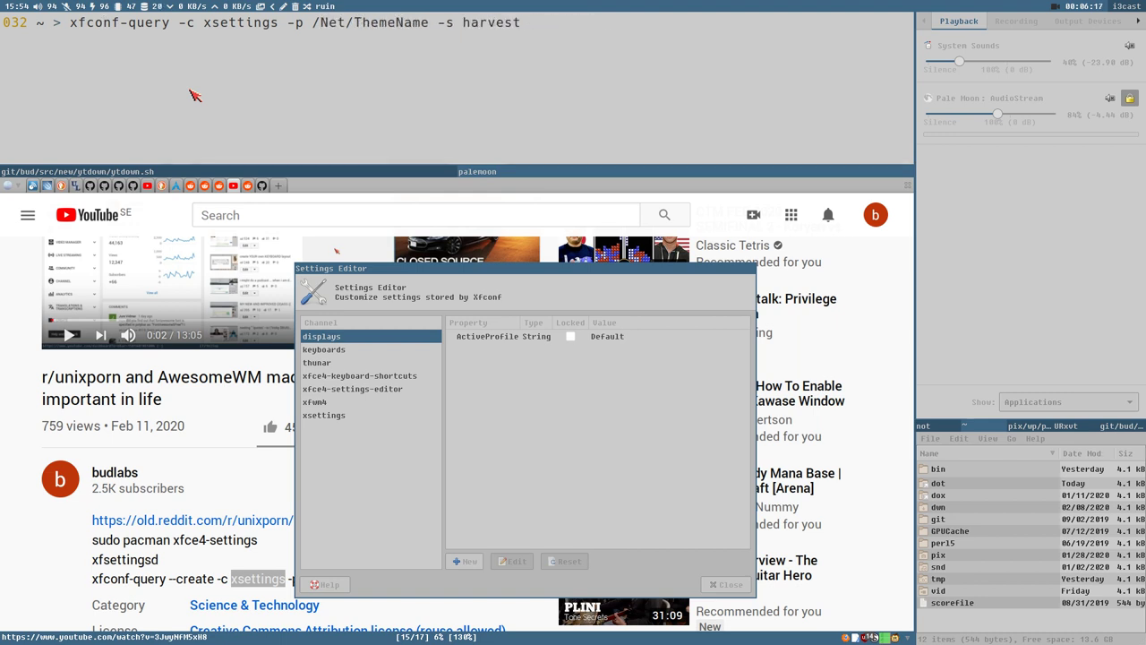
{"action": "key", "text": "End"}
{"action": "key", "text": "BackSpace"}
{"action": "key", "text": "BackSpace"}
{"action": "key", "text": "BackSpace"}
{"action": "key", "text": "BackSpace"}
{"action": "key", "text": "Return"}
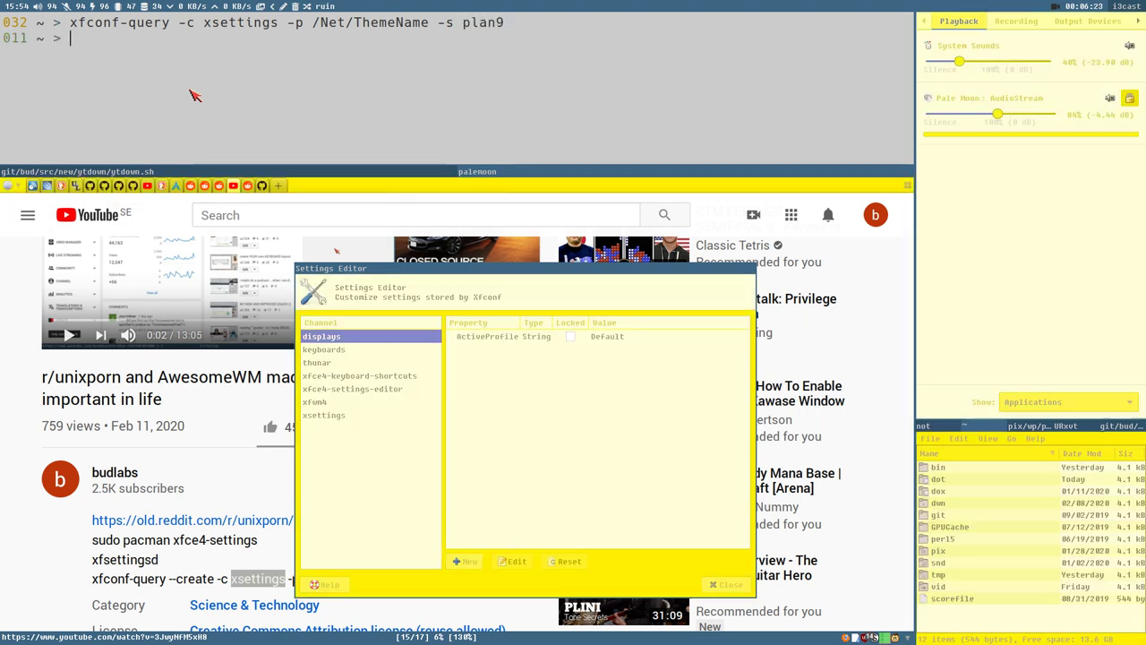
Step: Rerun the ThemeName command with the value i3 to restore the i3 theme
{"action": "key", "text": "Up"}
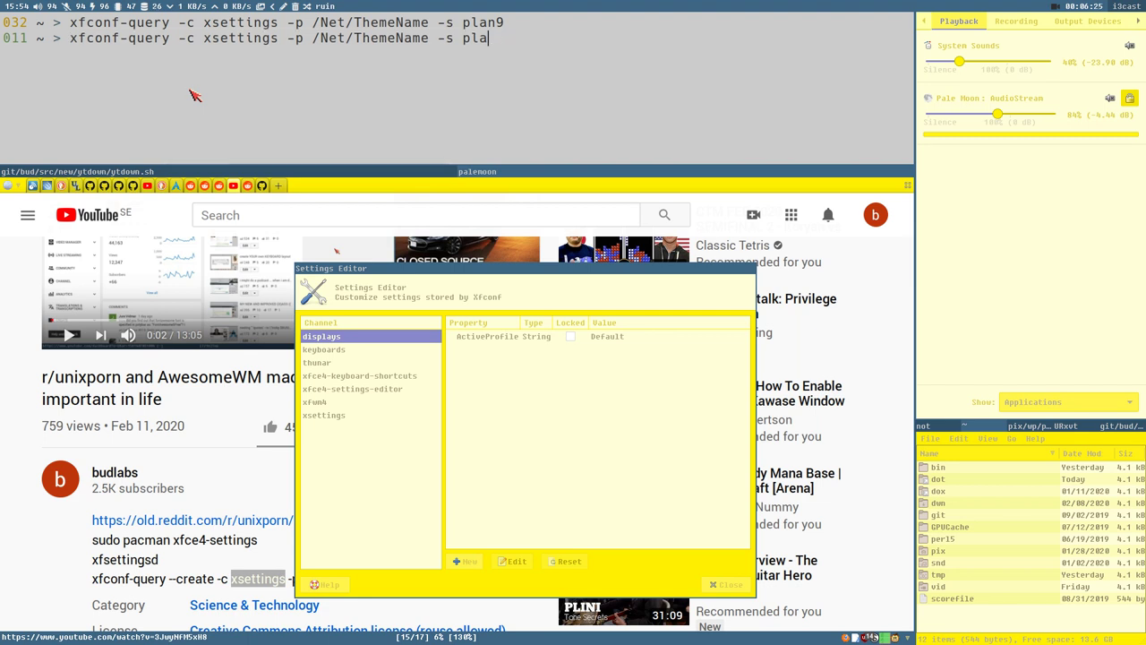
{"action": "type", "text": "i3"}
{"action": "key", "text": "Return"}
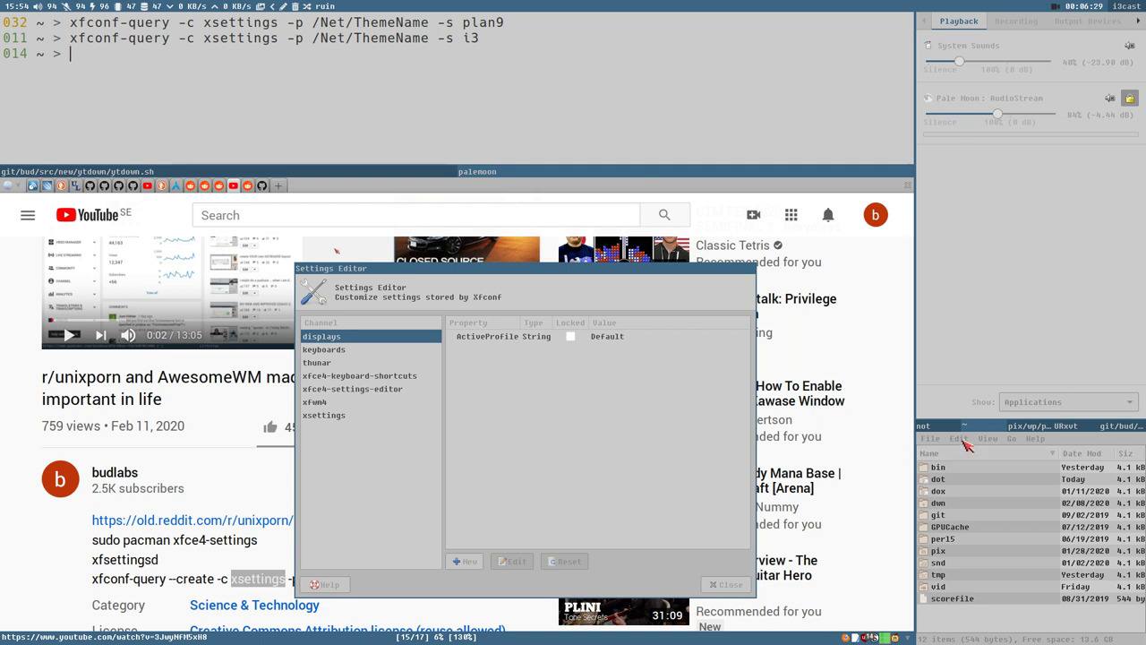
Step: Run pidof xfsettingsd in the lower-right terminal to get its process id
{"action": "left_click", "coordinate": [1069, 427]}
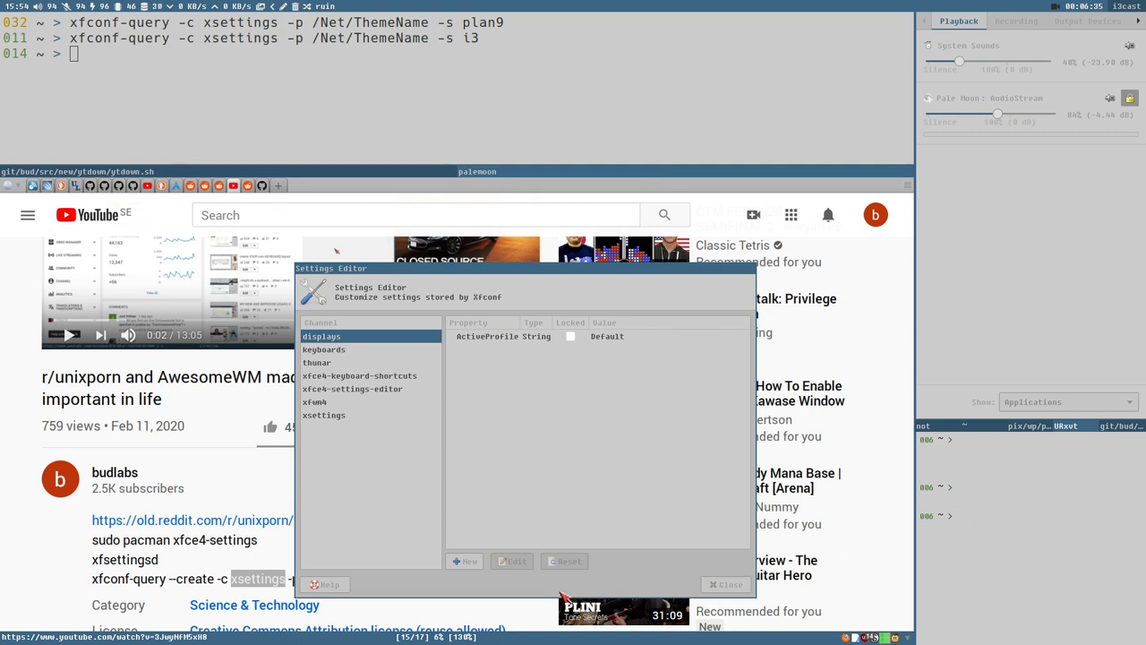
{"action": "double_click", "coordinate": [123, 560]}
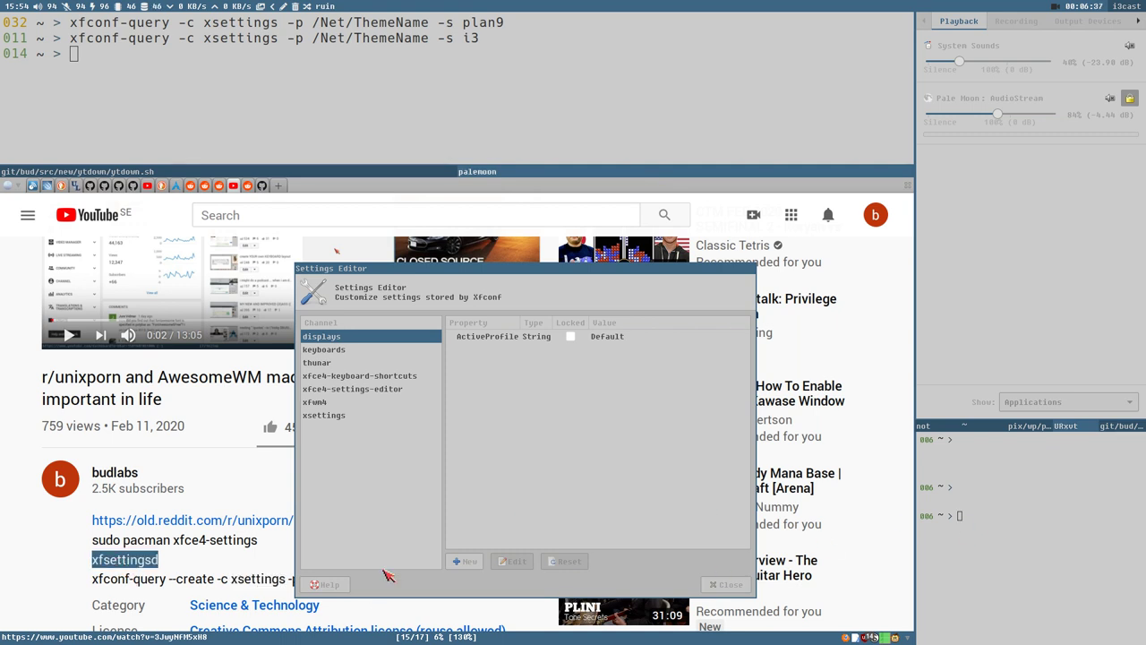
{"action": "left_click", "coordinate": [1050, 527]}
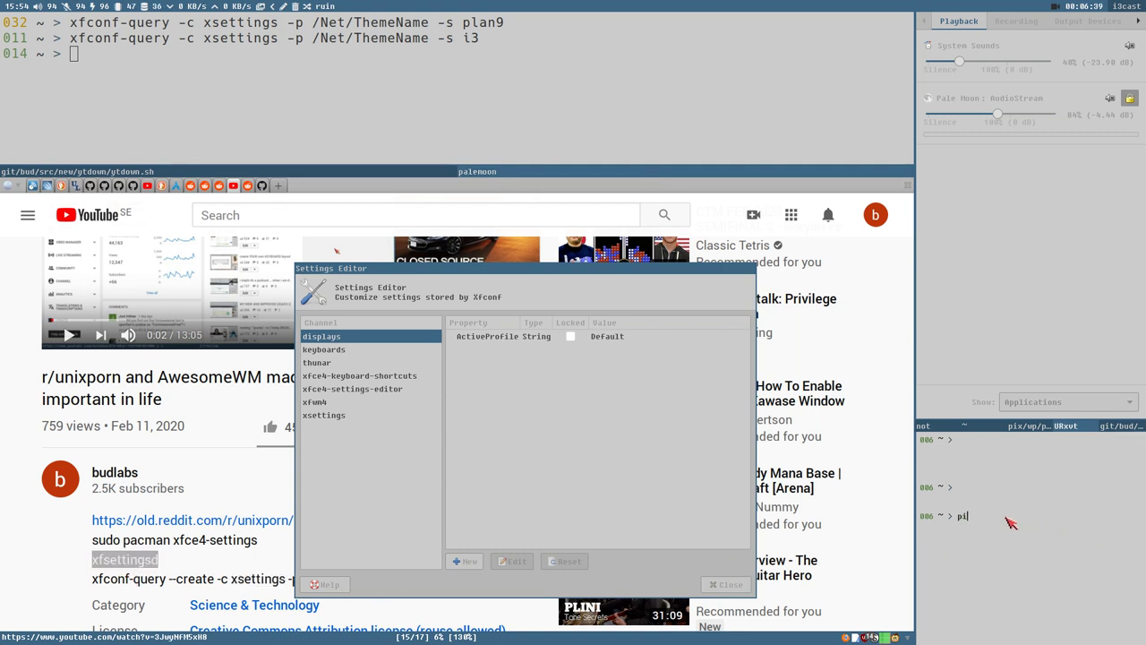
{"action": "type", "text": "dof"}
{"action": "middle_click", "coordinate": [1011, 522]}
{"action": "key", "text": "Return"}
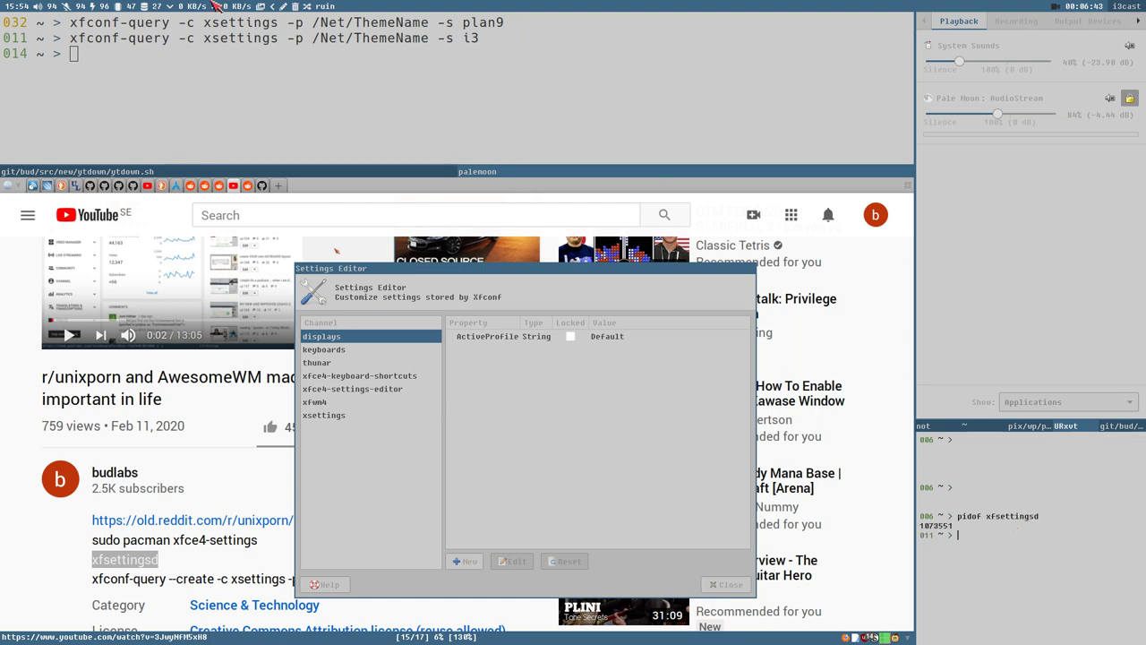
Step: Select /Net/ThemeName in the earlier command in the top terminal
{"action": "left_click", "coordinate": [188, 85]}
{"action": "left_click_drag", "start_coordinate": [314, 38], "coordinate": [444, 45]}
{"action": "left_click", "coordinate": [354, 51]}
Step: Edit the xsettings ThemeName property in the Settings Editor and save it as plan9
{"action": "left_click_drag", "start_coordinate": [305, 38], "coordinate": [394, 38]}
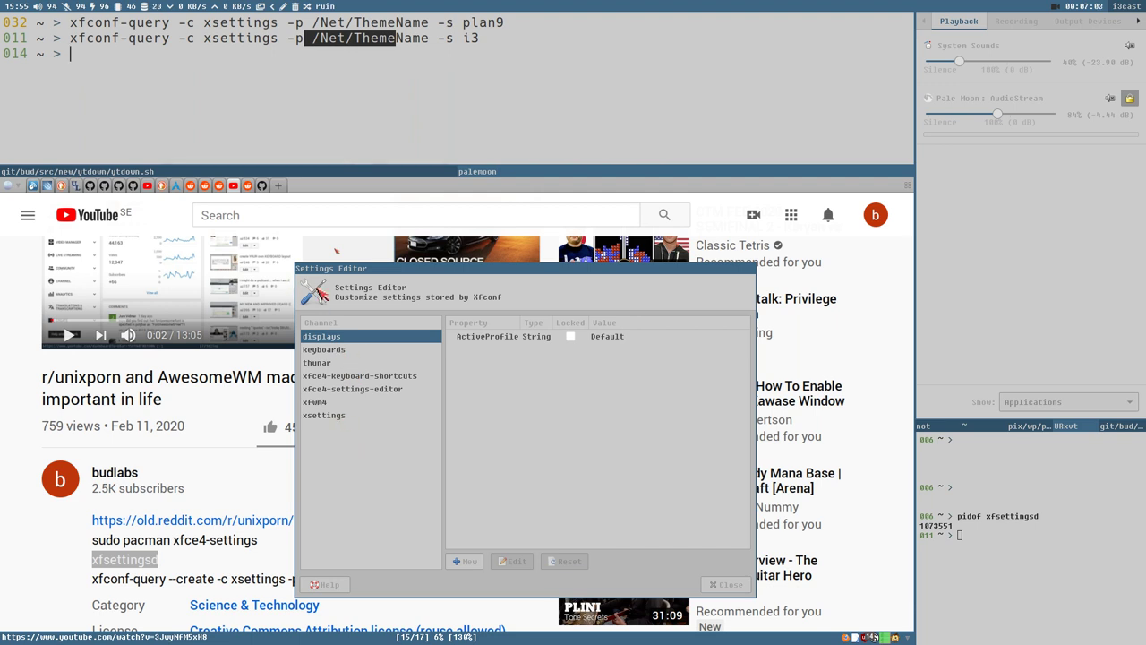
{"action": "left_click", "coordinate": [340, 417]}
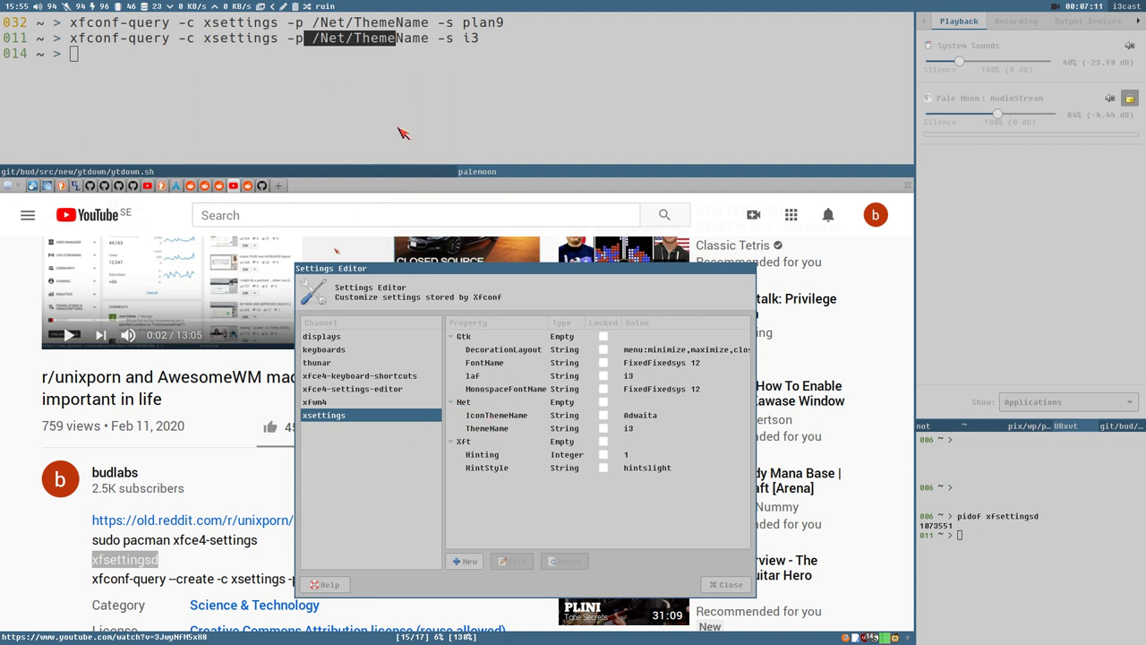
{"action": "left_click", "coordinate": [491, 430]}
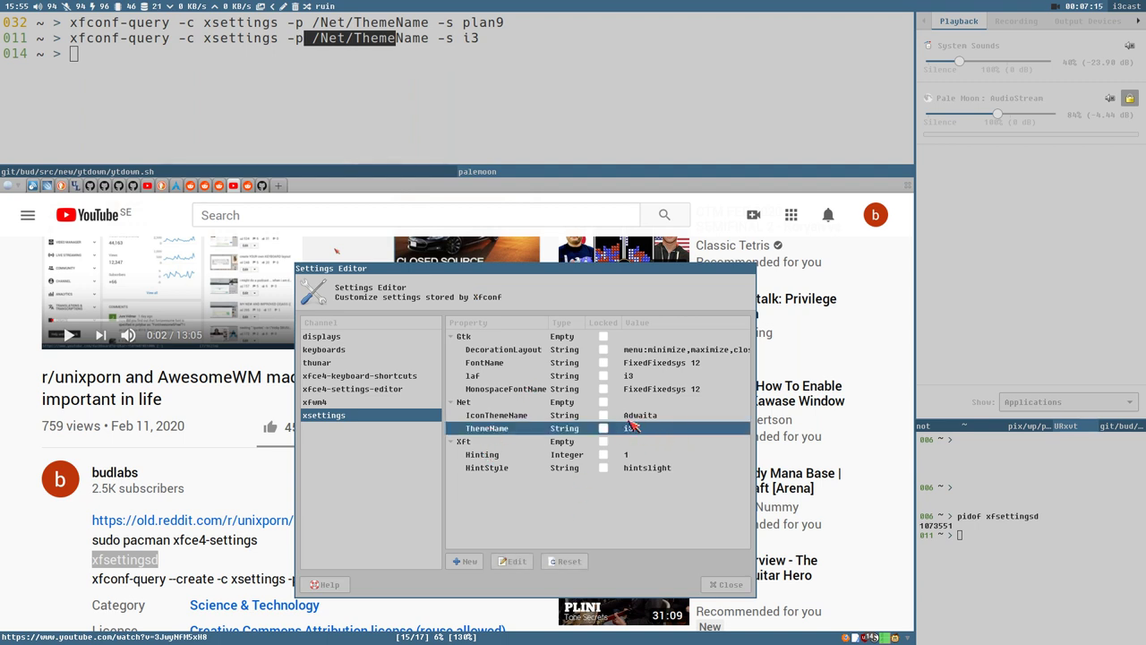
{"action": "left_click", "coordinate": [516, 561]}
{"action": "double_click", "coordinate": [526, 431]}
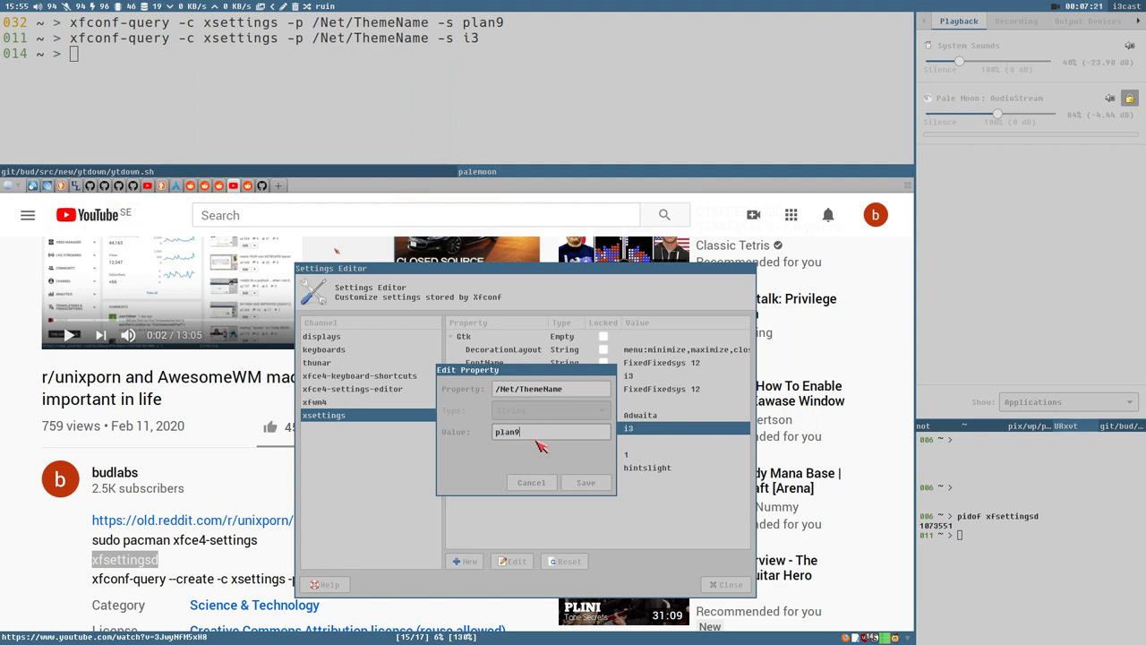
{"action": "left_click", "coordinate": [585, 483]}
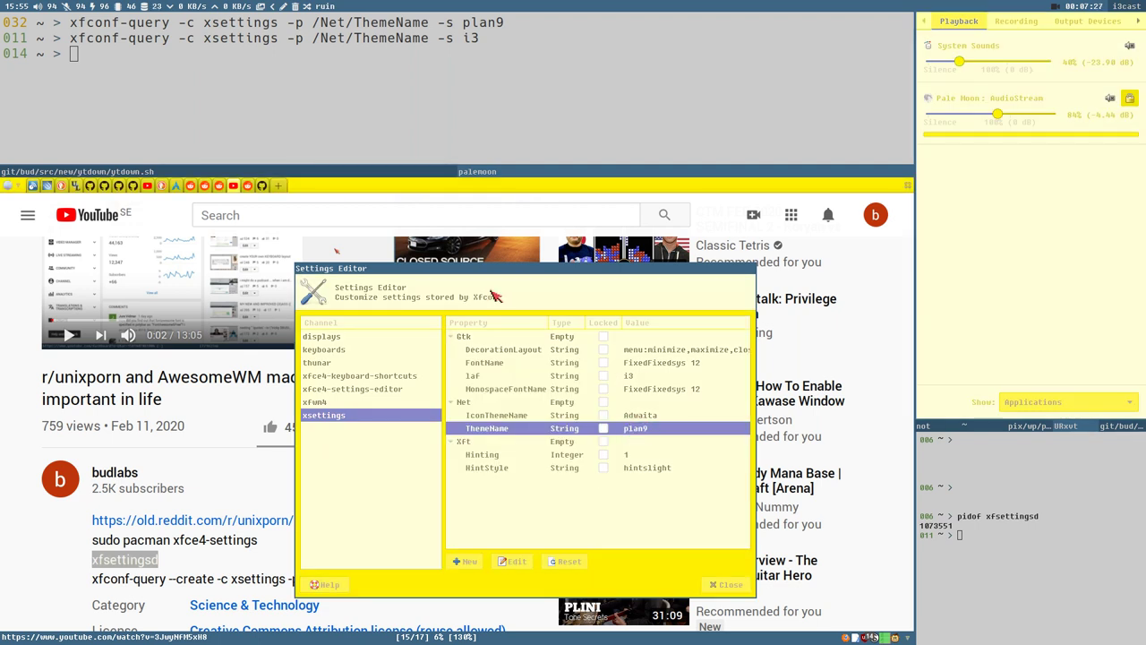
Step: Switch the lower-right pane back to the file manager and select the FontName property
{"action": "left_click", "coordinate": [990, 427]}
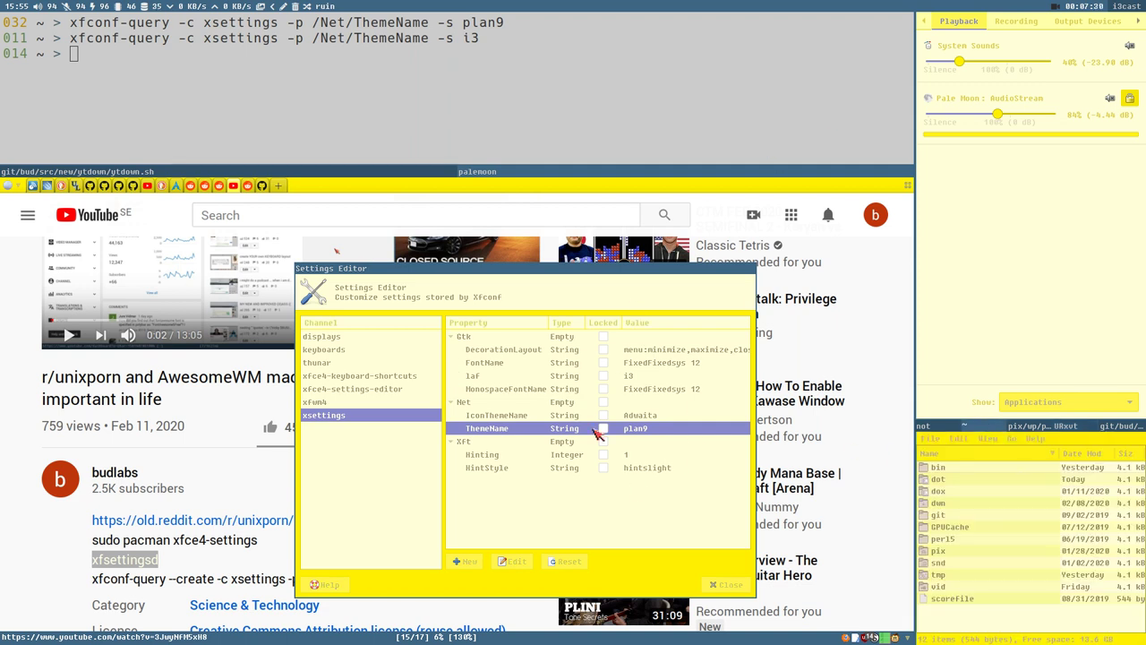
{"action": "left_click", "coordinate": [483, 363]}
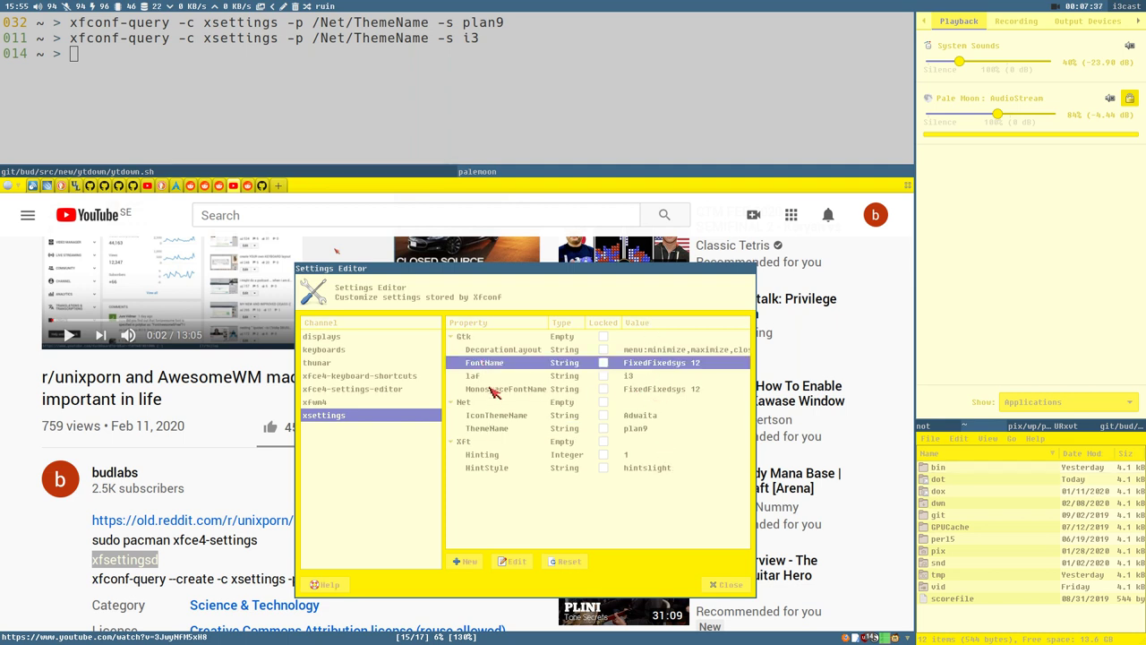
{"action": "left_click", "coordinate": [491, 390]}
{"action": "left_click", "coordinate": [489, 367]}
{"action": "left_click", "coordinate": [493, 391]}
{"action": "left_click", "coordinate": [494, 373]}
{"action": "left_click", "coordinate": [493, 365]}
Step: Rewrite the recalled xfconf-query command to set /Gtk/FontName to "Go Mono 16" and run it
{"action": "key", "text": "Up"}
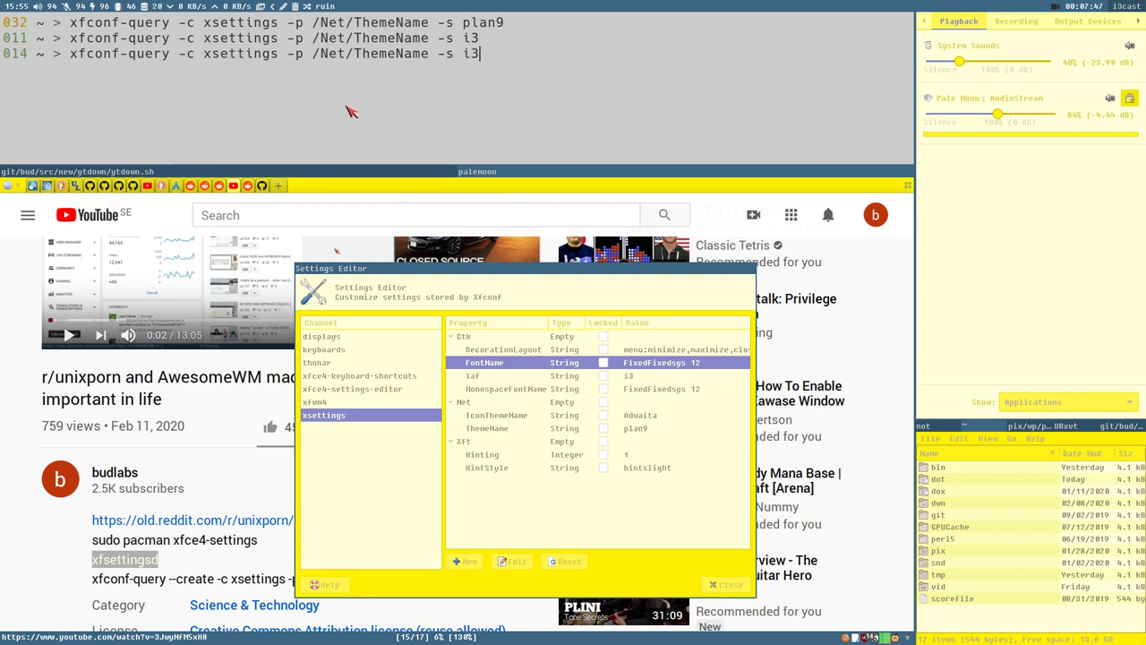
{"action": "key", "text": "BackSpace"}
{"action": "key", "text": "BackSpace"}
{"action": "key", "text": "BackSpace"}
{"action": "key", "text": "BackSpace"}
{"action": "key", "text": "BackSpace"}
{"action": "key", "text": "BackSpace"}
{"action": "key", "text": "BackSpace"}
{"action": "key", "text": "BackSpace"}
{"action": "key", "text": "BackSpace"}
{"action": "key", "text": "BackSpace"}
{"action": "key", "text": "BackSpace"}
{"action": "key", "text": "BackSpace"}
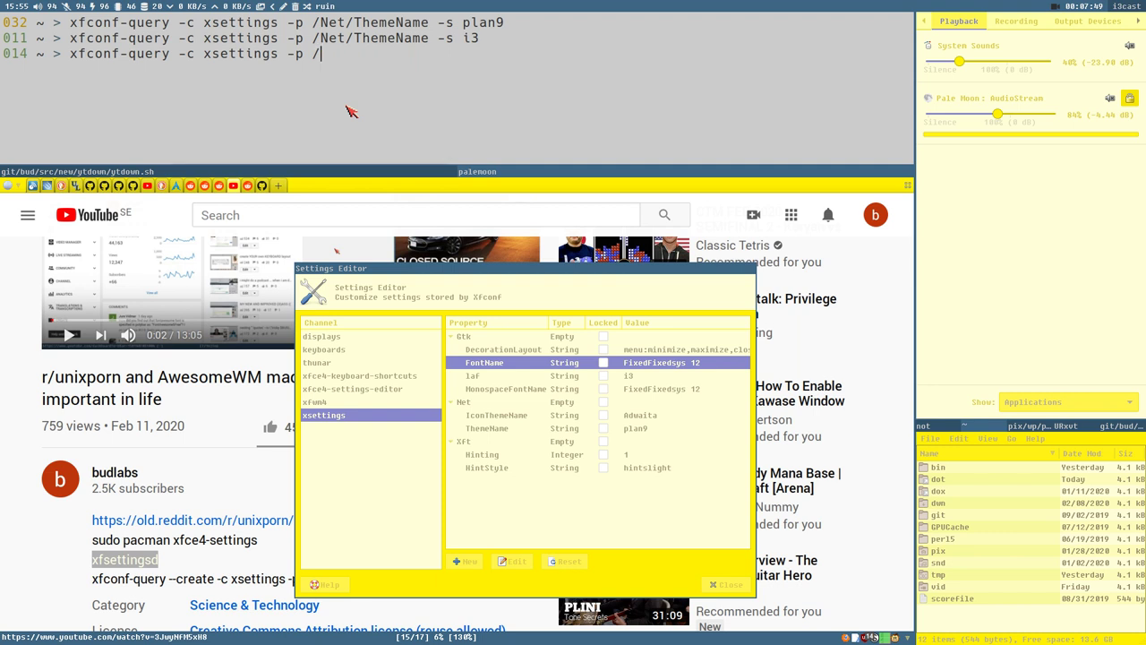
{"action": "type", "text": "Gtk/FontName -s \"Go"}
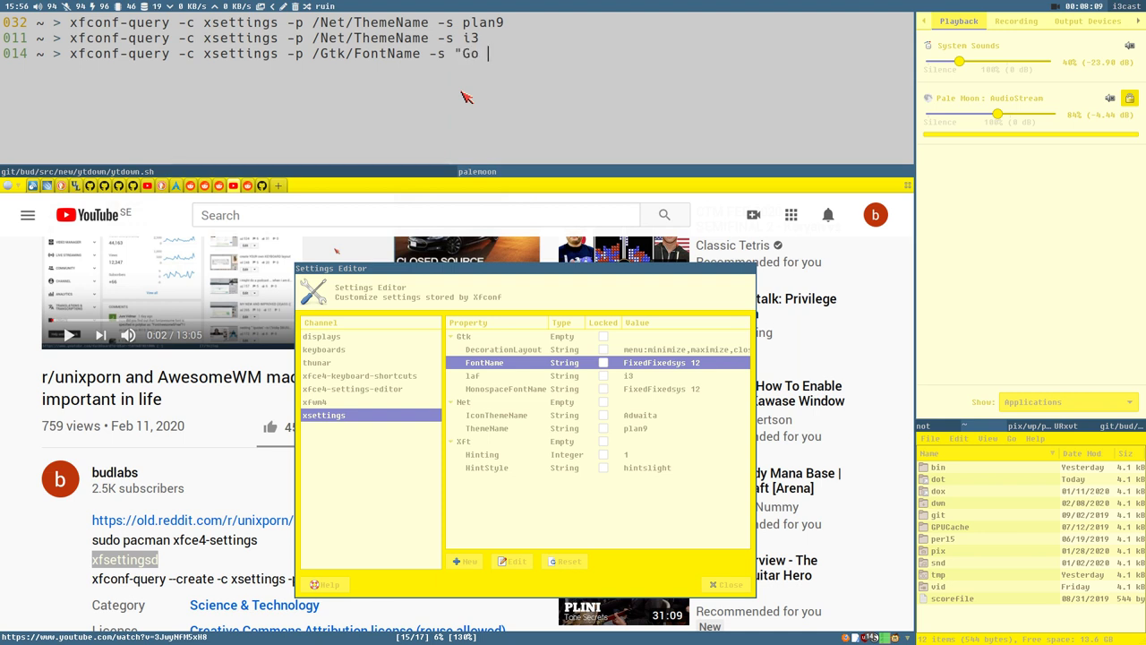
{"action": "type", "text": "no 16"}
{"action": "key", "text": "Return"}
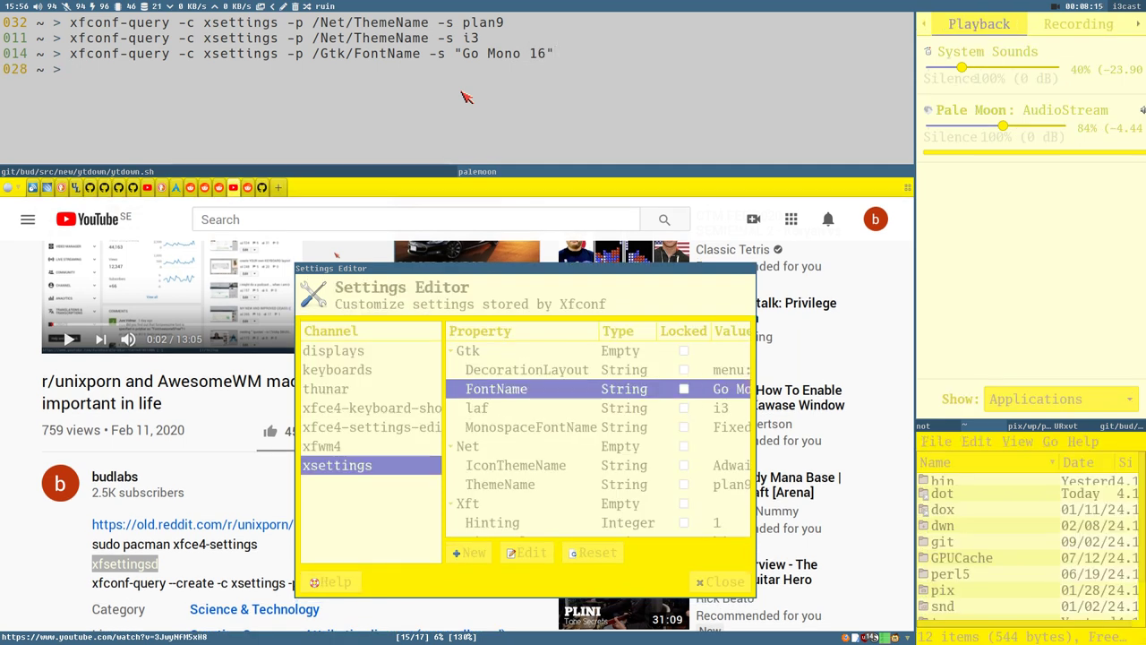
Step: Enlarge and reposition the Settings Editor, then check FontName still reads Go Mono 16
{"action": "left_click_drag", "start_coordinate": [737, 408], "coordinate": [936, 392]}
{"action": "left_click_drag", "start_coordinate": [704, 251], "coordinate": [482, 234]}
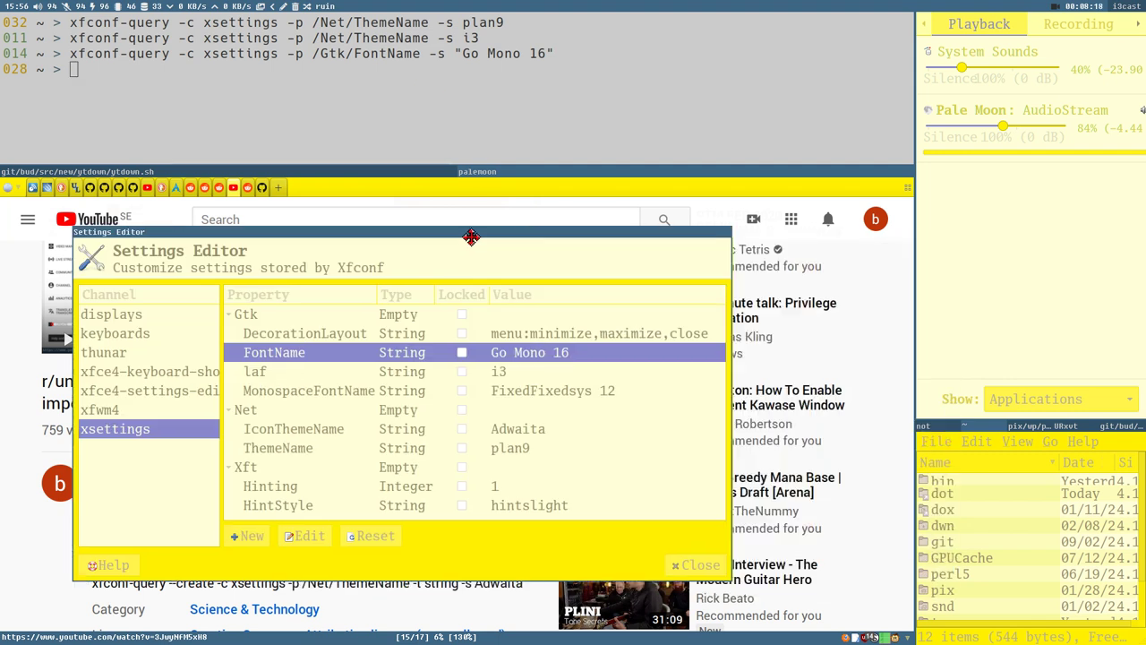
{"action": "left_click", "coordinate": [541, 358]}
{"action": "left_click", "coordinate": [583, 352]}
{"action": "triple_click", "coordinate": [582, 352]}
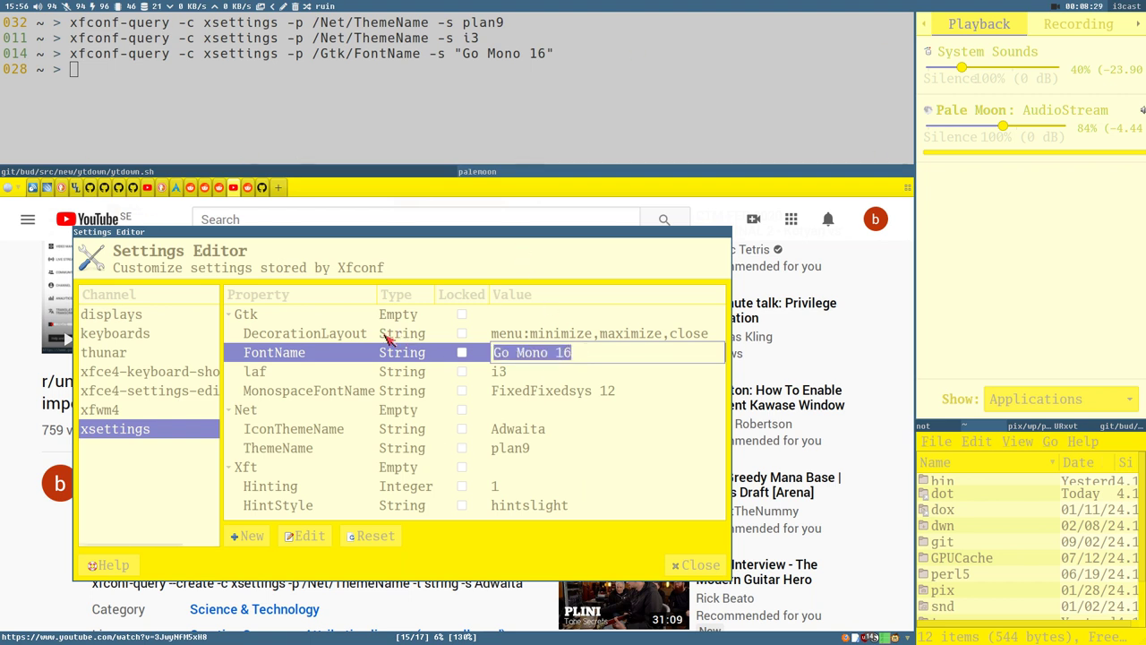
{"action": "left_click", "coordinate": [540, 397]}
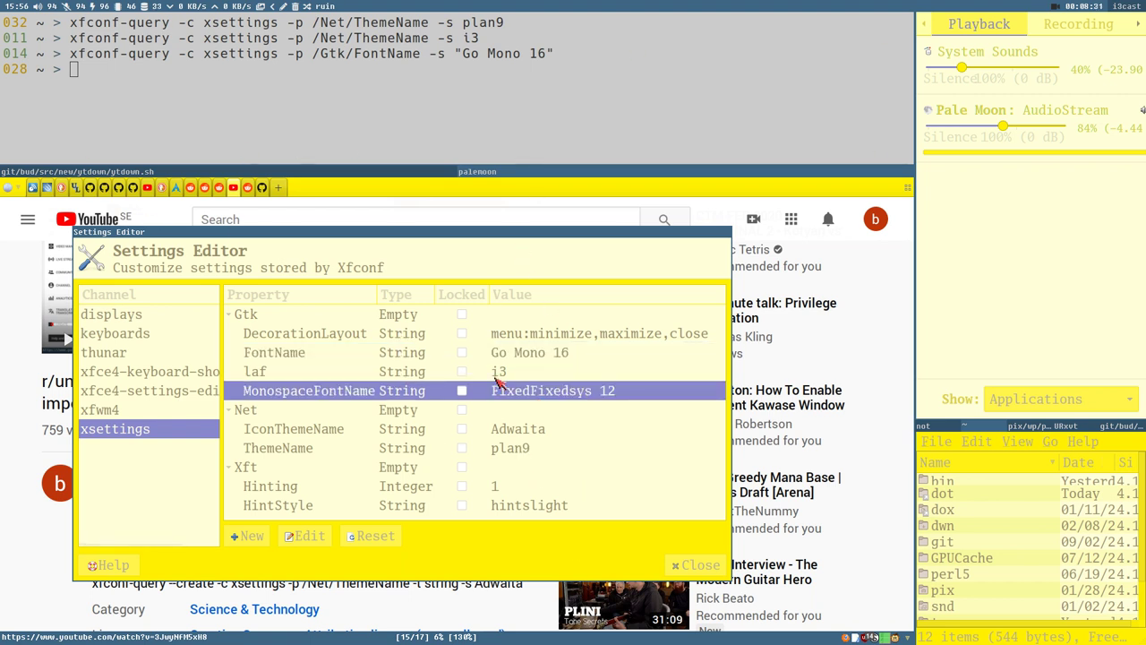
Step: Replace the ThemeName value plan9 with i3 inline in the xsettings channel
{"action": "left_click", "coordinate": [524, 428]}
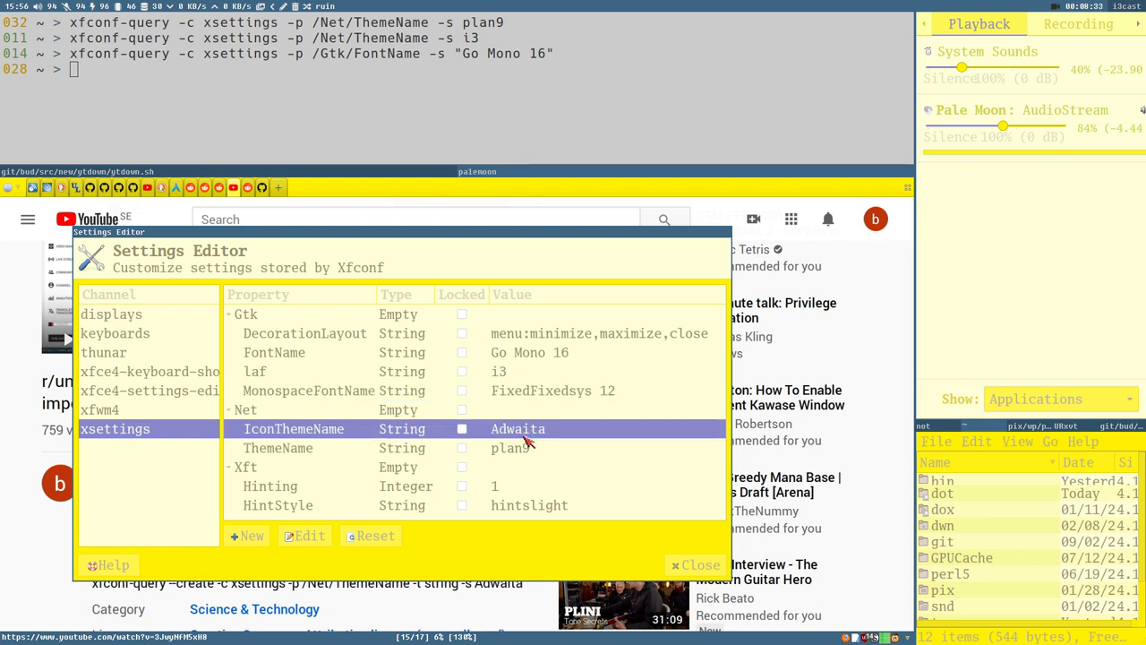
{"action": "left_click", "coordinate": [520, 450]}
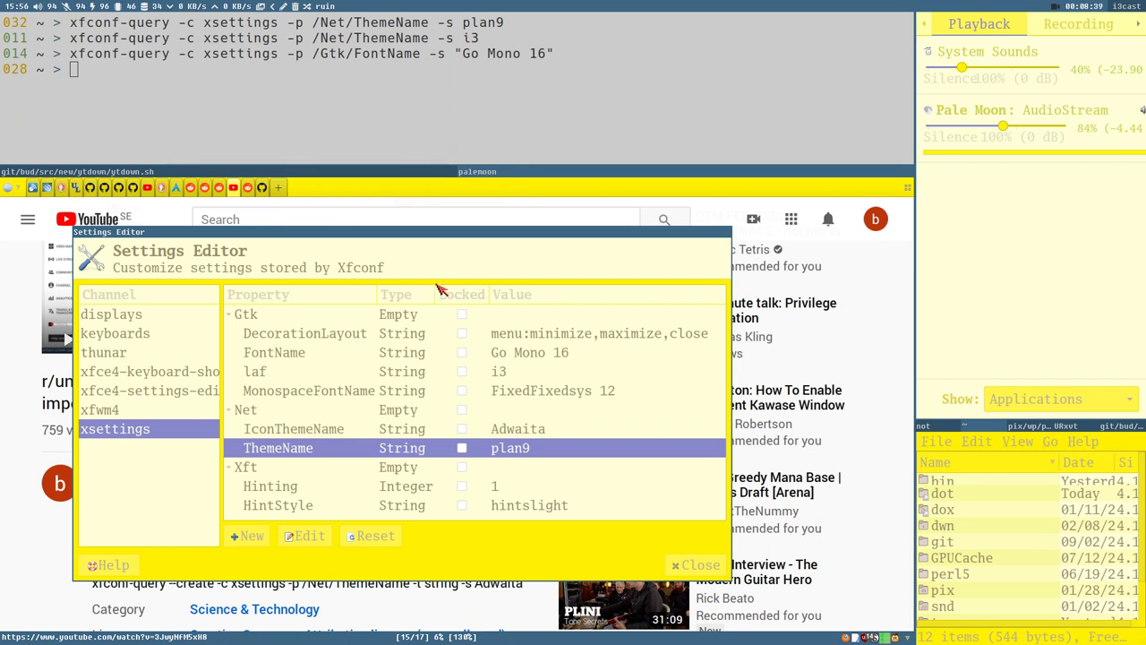
{"action": "left_click_drag", "start_coordinate": [427, 234], "coordinate": [561, 211]}
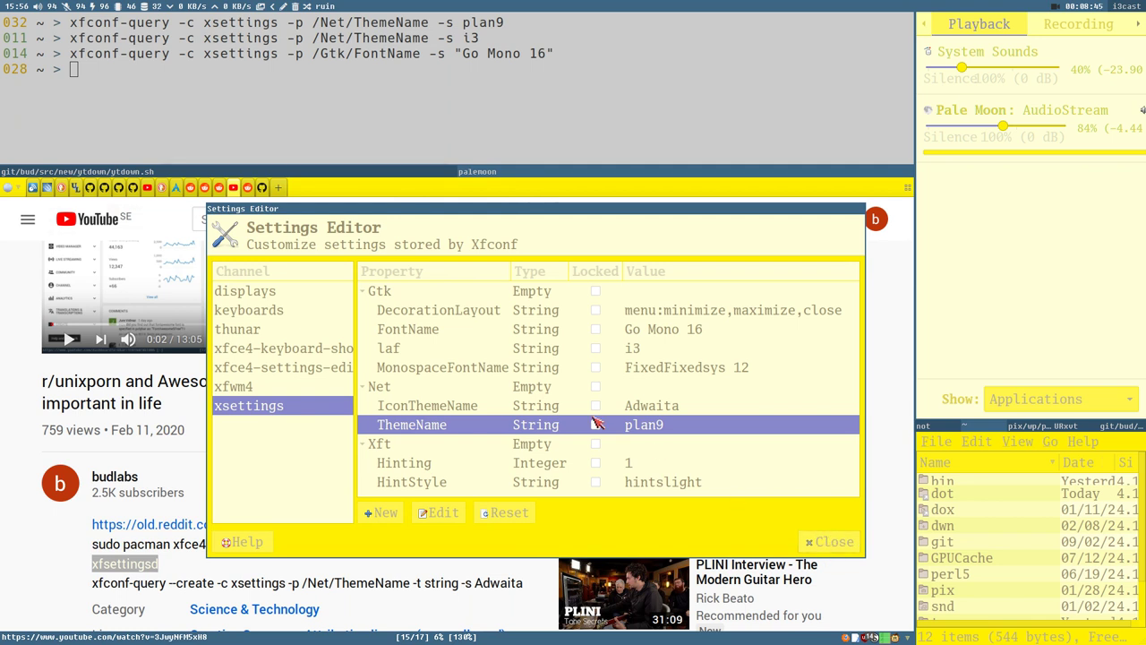
{"action": "left_click", "coordinate": [659, 422]}
{"action": "left_click", "coordinate": [650, 424]}
{"action": "double_click", "coordinate": [649, 423]}
{"action": "type", "text": "i"}
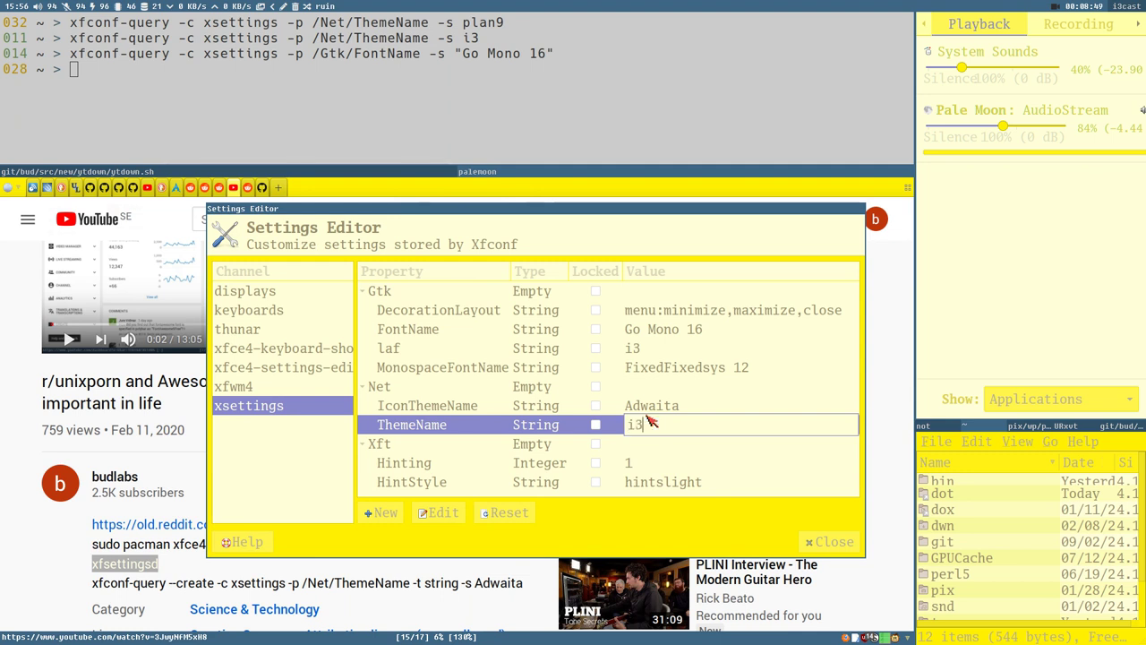
{"action": "type", "text": "3"}
{"action": "key", "text": "Return"}
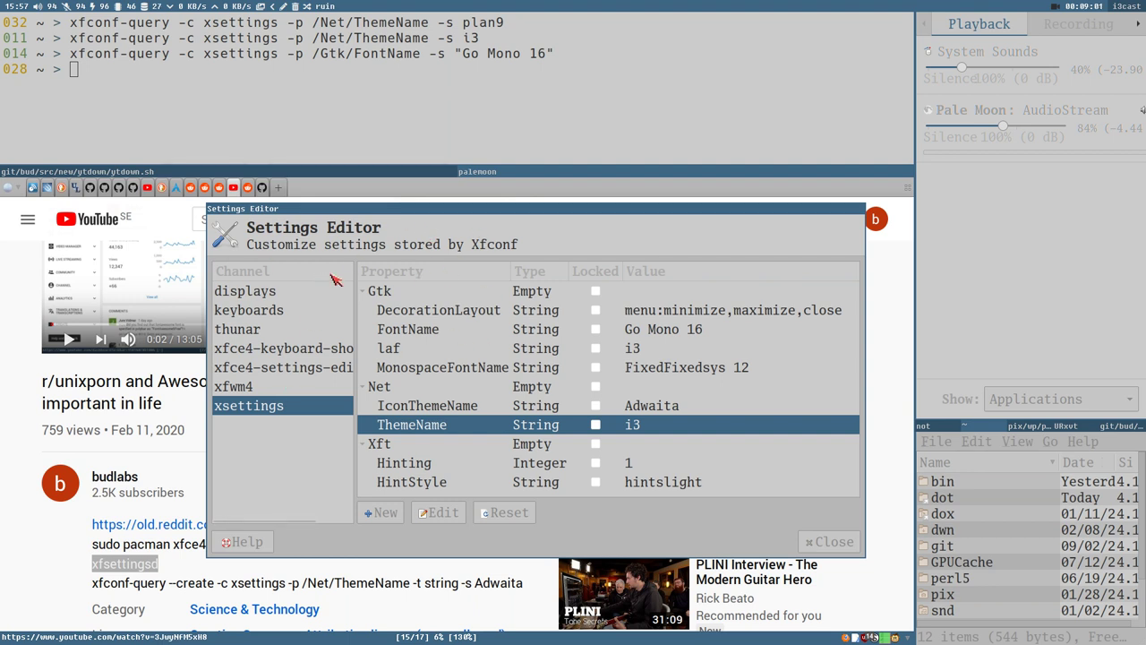
Step: Browse the thunar channel's settings in the Settings Editor
{"action": "left_click", "coordinate": [251, 330]}
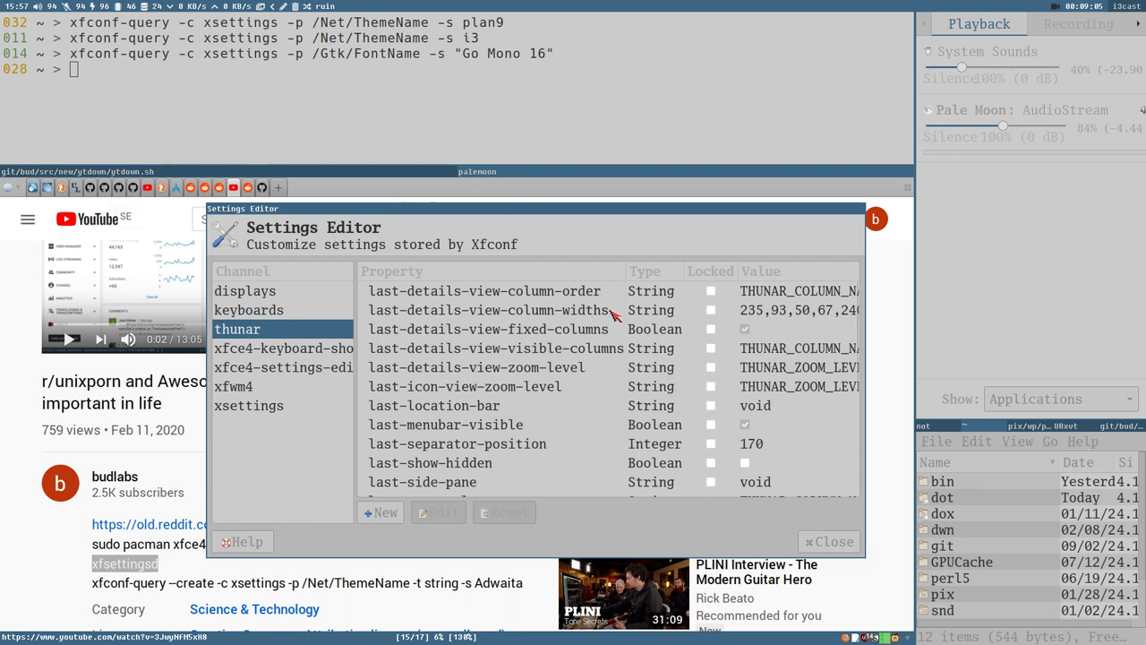
{"action": "scroll", "coordinate": [622, 358], "scroll_direction": "down", "scroll_amount": 3}
{"action": "scroll", "coordinate": [627, 364], "scroll_direction": "up", "scroll_amount": 3}
{"action": "scroll", "coordinate": [591, 394], "scroll_direction": "down", "scroll_amount": 4}
{"action": "scroll", "coordinate": [612, 389], "scroll_direction": "up", "scroll_amount": 2}
{"action": "scroll", "coordinate": [609, 394], "scroll_direction": "up", "scroll_amount": 3}
Step: Look through the xfwm4, keyboard-shortcuts and xfce4-settings-editor channels, then narrow and close the editor
{"action": "left_click", "coordinate": [271, 388]}
{"action": "left_click", "coordinate": [281, 367]}
{"action": "left_click", "coordinate": [283, 350]}
{"action": "left_click", "coordinate": [275, 374]}
{"action": "left_click", "coordinate": [257, 390]}
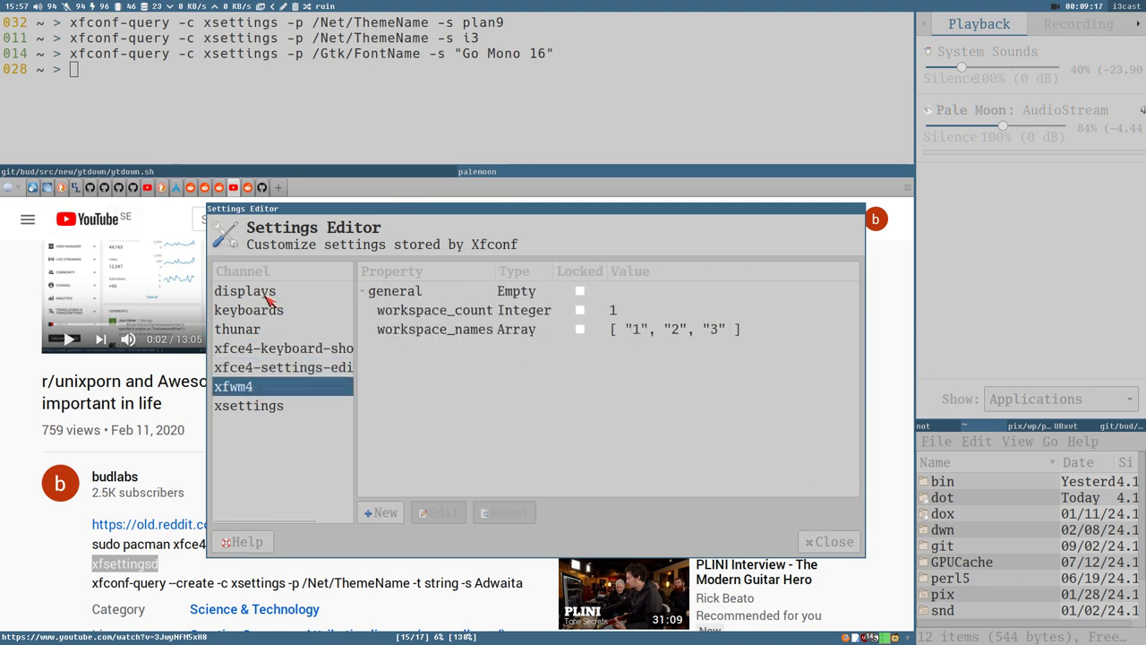
{"action": "left_click", "coordinate": [259, 355]}
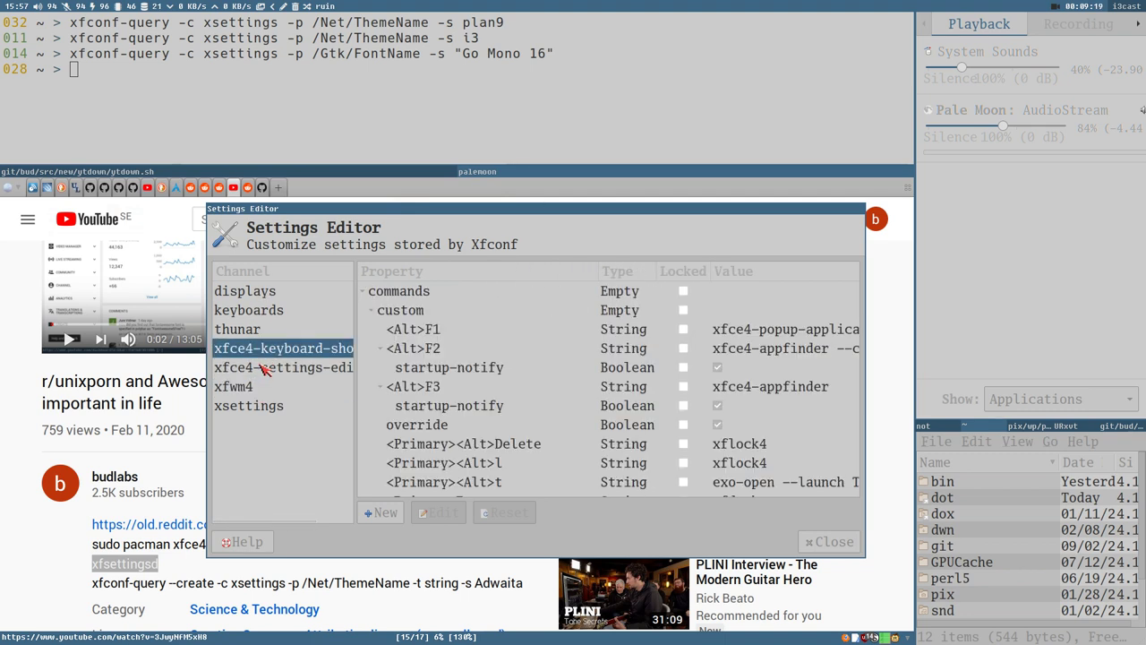
{"action": "left_click", "coordinate": [265, 370]}
{"action": "left_click", "coordinate": [264, 354]}
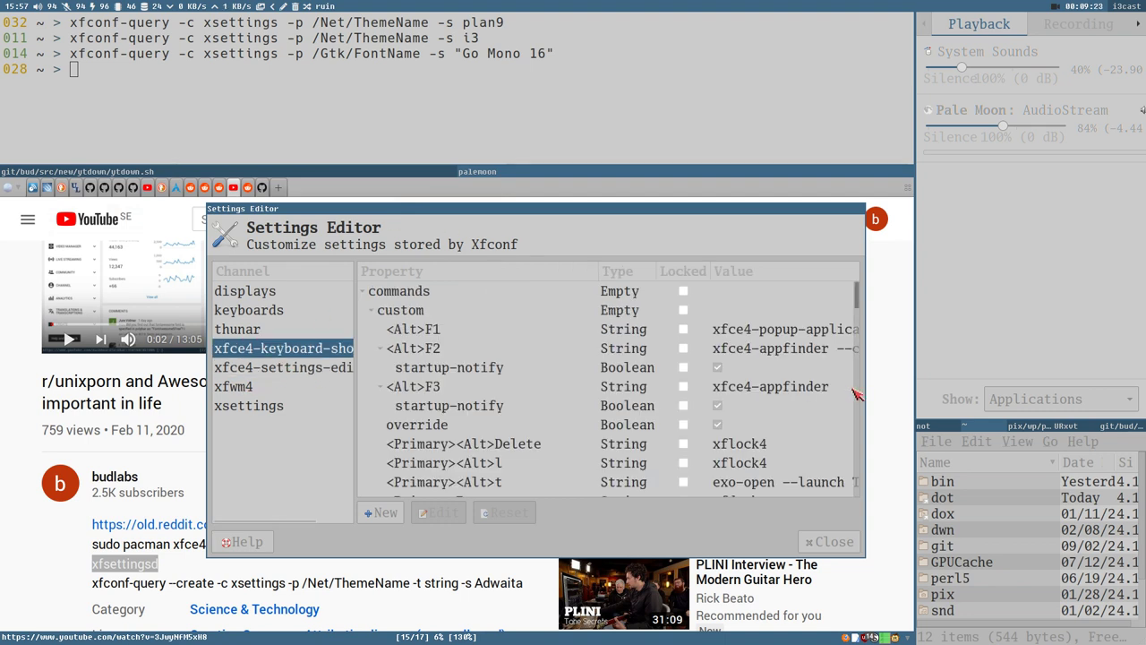
{"action": "left_click_drag", "start_coordinate": [841, 383], "coordinate": [752, 376]}
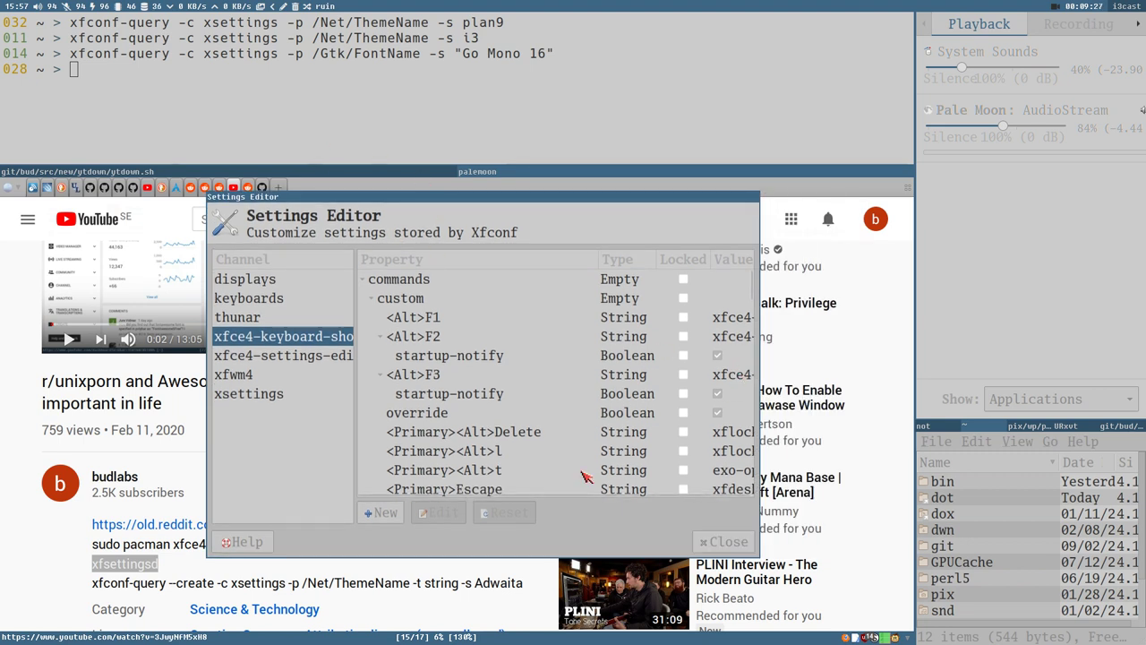
{"action": "left_click", "coordinate": [715, 544]}
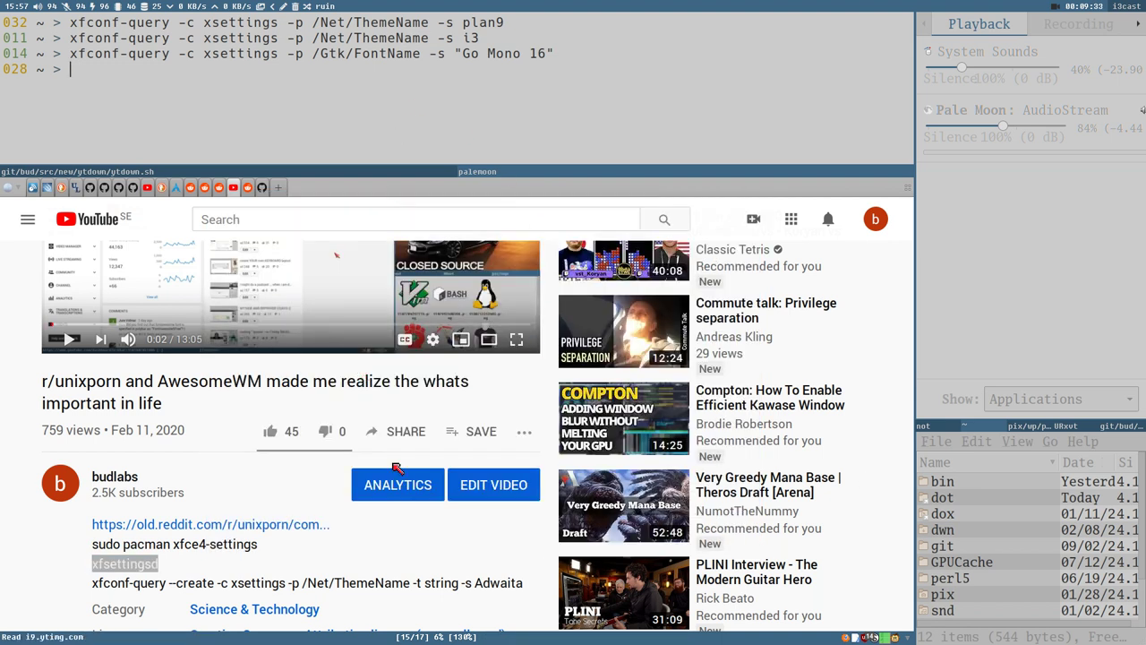
Step: Scroll the YouTube comments, then switch to the i3 v4.18 release notes tab and highlight its heading
{"action": "scroll", "coordinate": [434, 465], "scroll_direction": "down", "scroll_amount": 5}
{"action": "scroll", "coordinate": [433, 465], "scroll_direction": "down", "scroll_amount": 8}
{"action": "scroll", "coordinate": [403, 400], "scroll_direction": "up", "scroll_amount": 8}
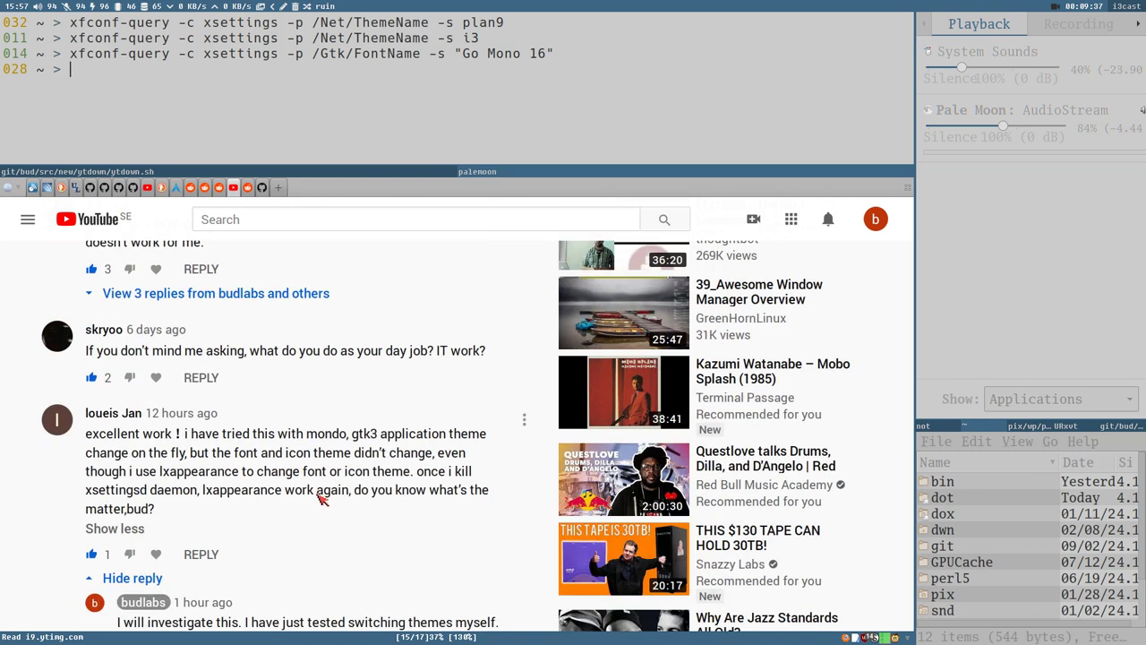
{"action": "scroll", "coordinate": [445, 478], "scroll_direction": "up", "scroll_amount": 8}
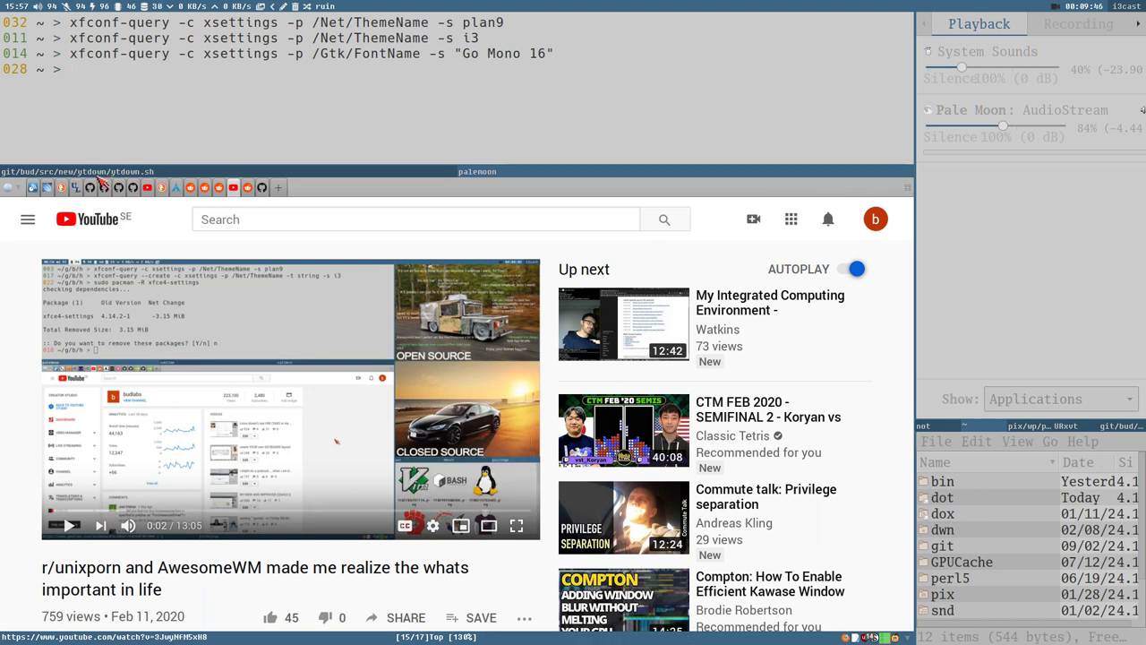
{"action": "left_click", "coordinate": [47, 188]}
{"action": "left_click_drag", "start_coordinate": [9, 237], "coordinate": [202, 232]}
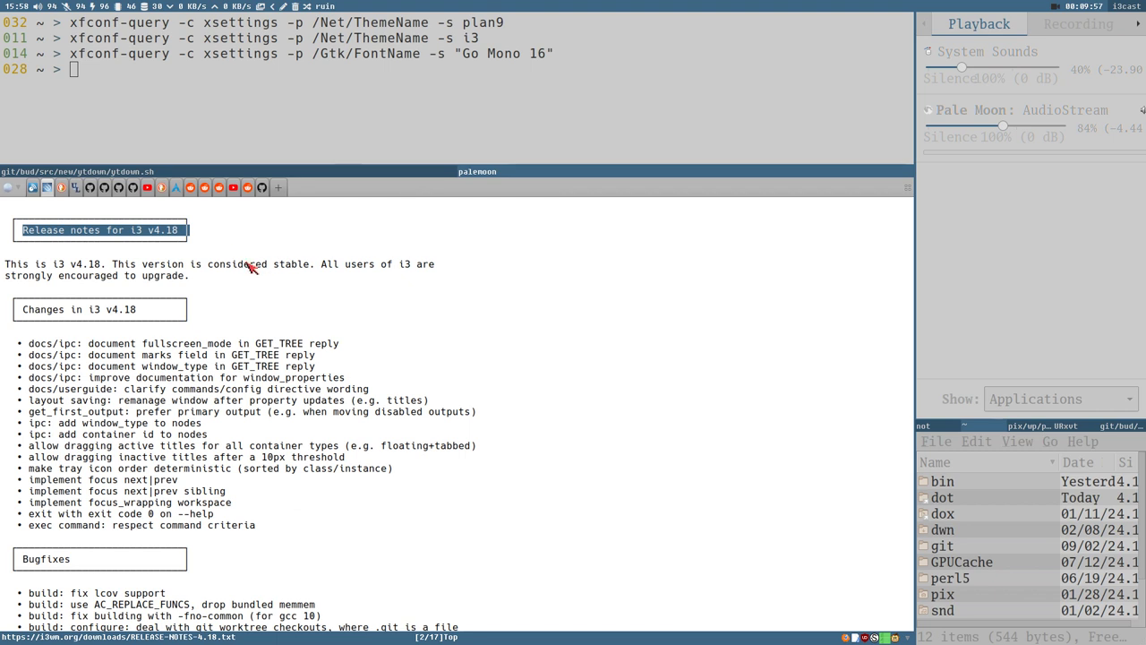
Step: Highlight the 'This is i3 v4.18…' opening paragraph and scroll the release notes slightly
{"action": "left_click_drag", "start_coordinate": [190, 276], "coordinate": [18, 260]}
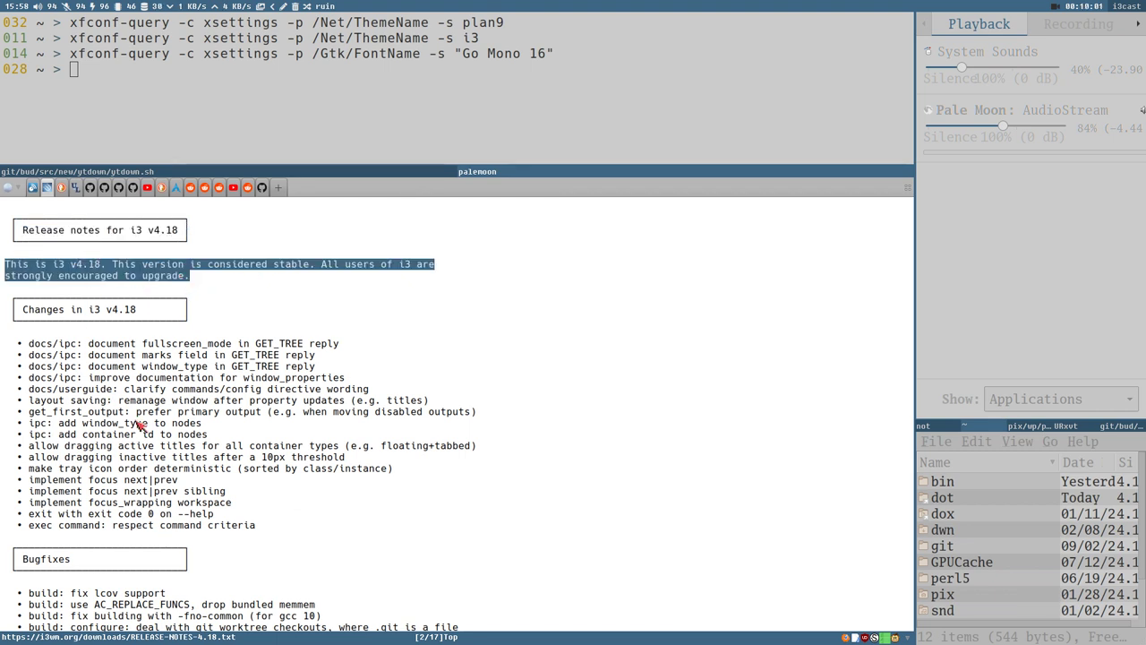
{"action": "scroll", "coordinate": [100, 376], "scroll_direction": "down", "scroll_amount": 2}
{"action": "scroll", "coordinate": [95, 322], "scroll_direction": "up", "scroll_amount": 1}
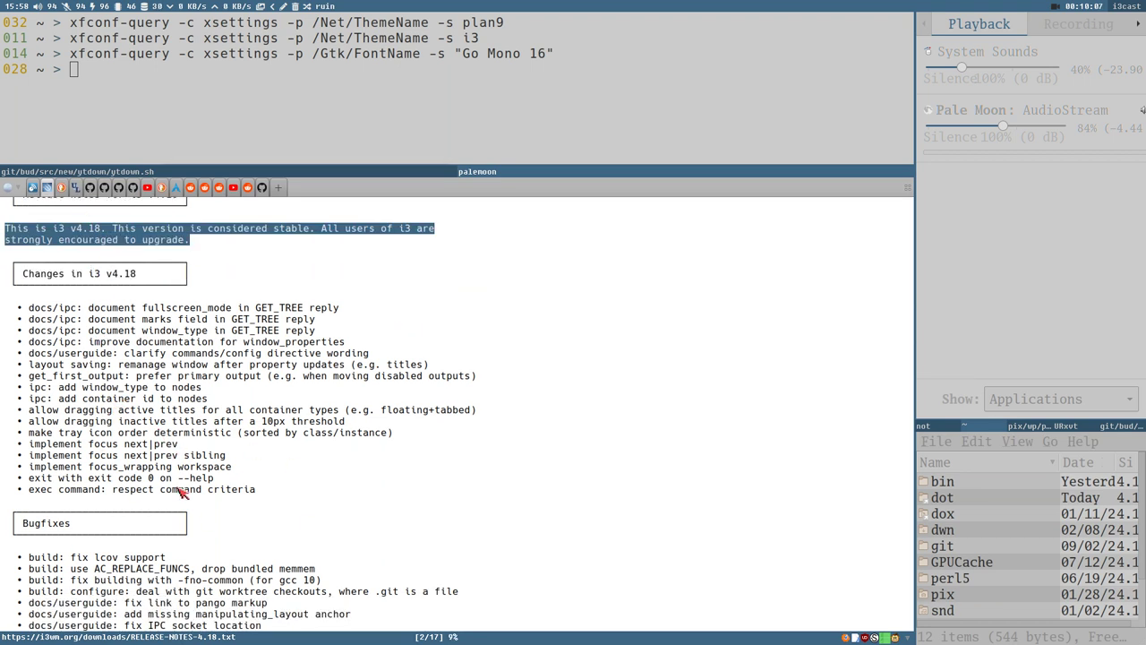
{"action": "scroll", "coordinate": [185, 494], "scroll_direction": "up", "scroll_amount": 1}
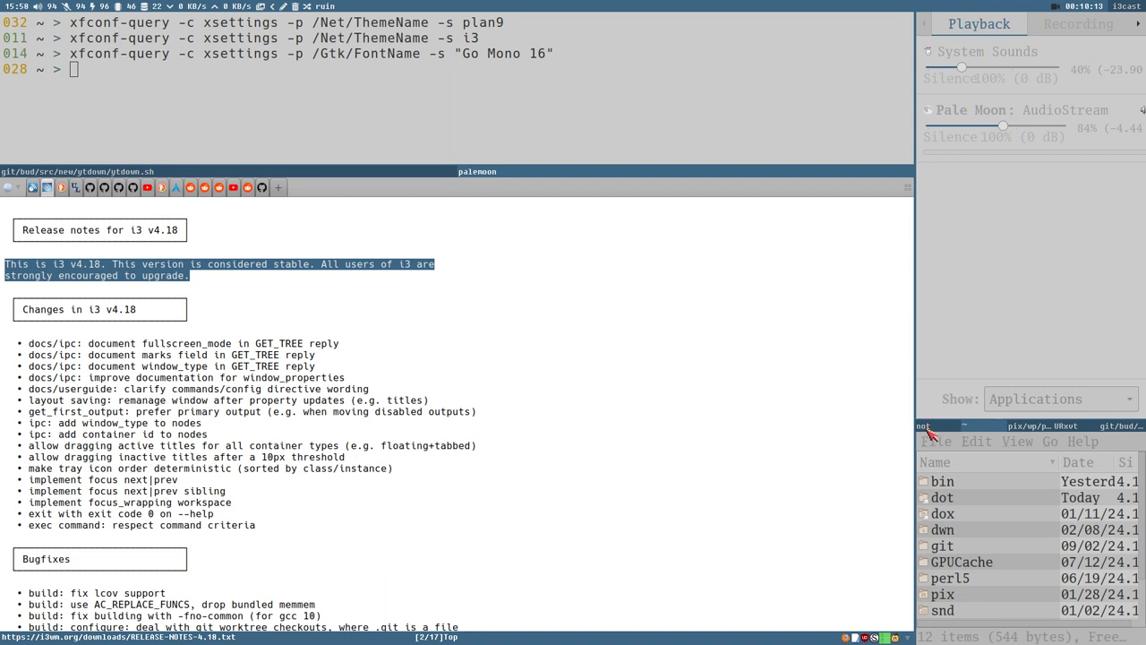
Step: On workspace 2, open a new terminal, run the centerop banner script, and enlarge its window
{"action": "key", "text": "super+2"}
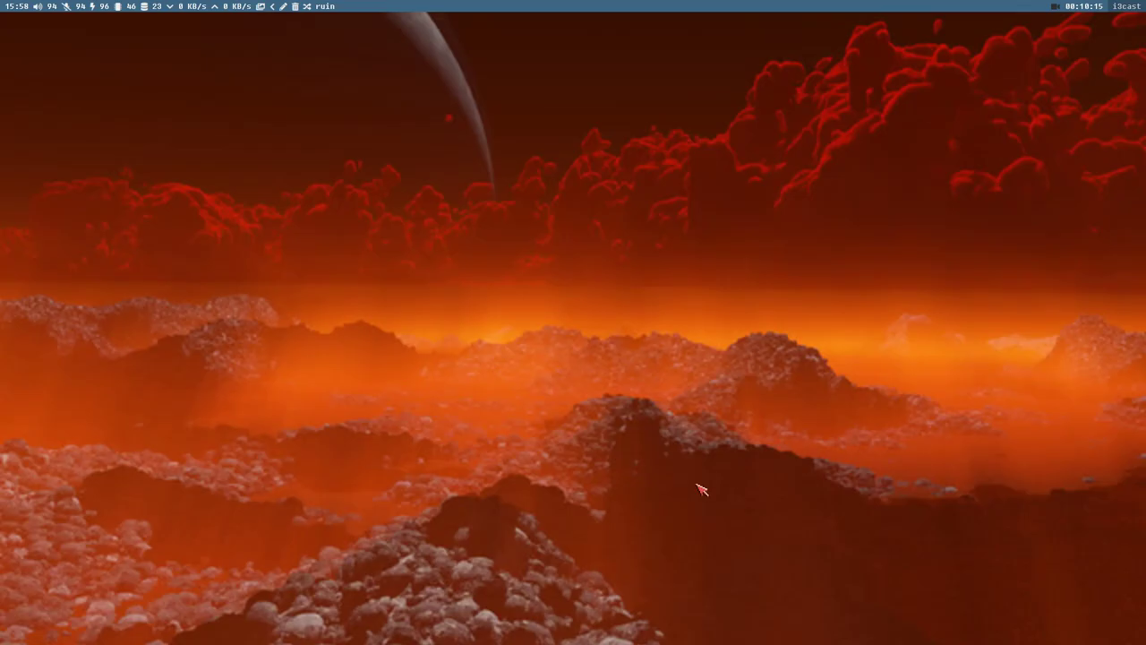
{"action": "key", "text": "super+Return"}
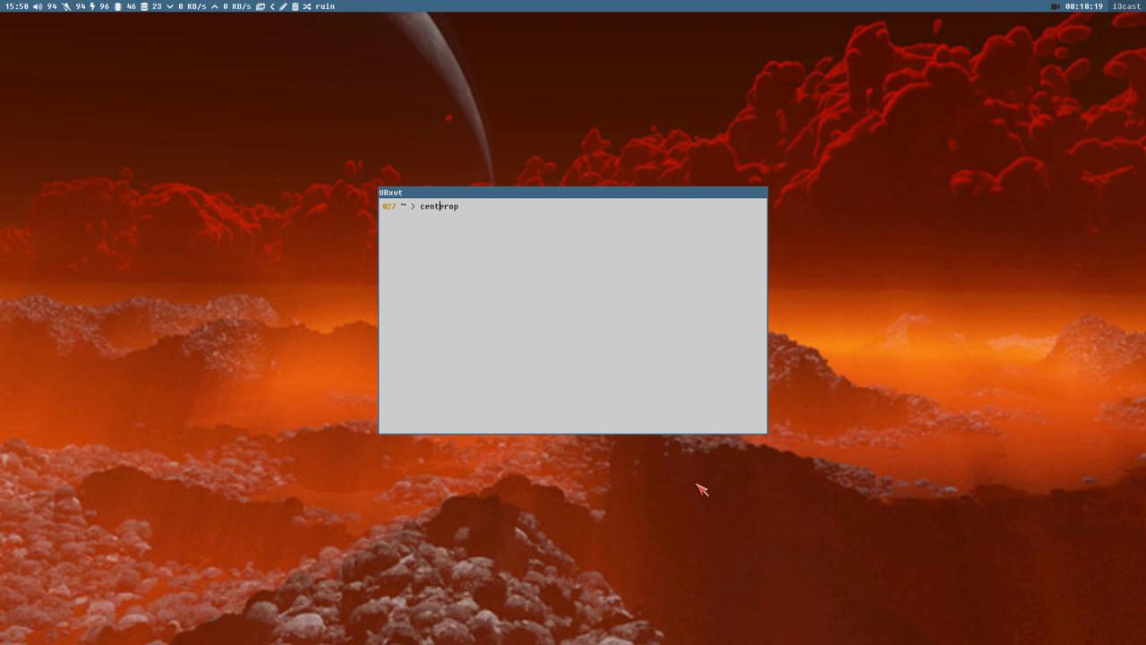
{"action": "type", "text": "cent"}
{"action": "key", "text": "Return"}
{"action": "left_click_drag", "start_coordinate": [728, 430], "coordinate": [818, 525]}
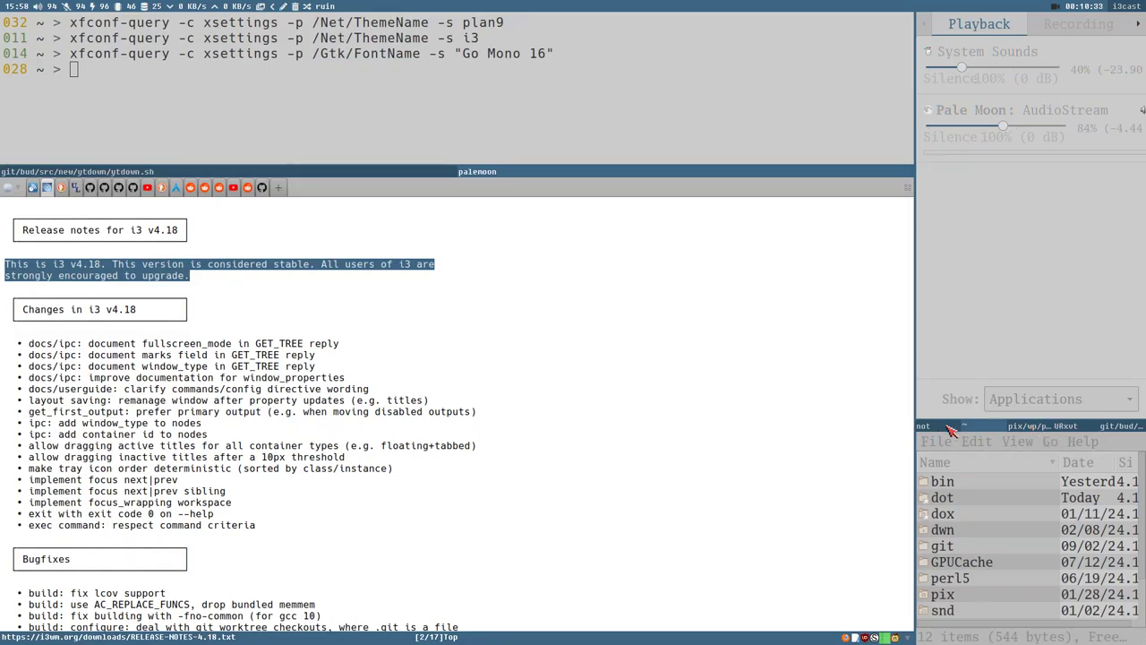
Step: Show the greeting script's bash source in the 'not' URxvt pane, then deselect the release-notes paragraph
{"action": "left_click", "coordinate": [933, 427]}
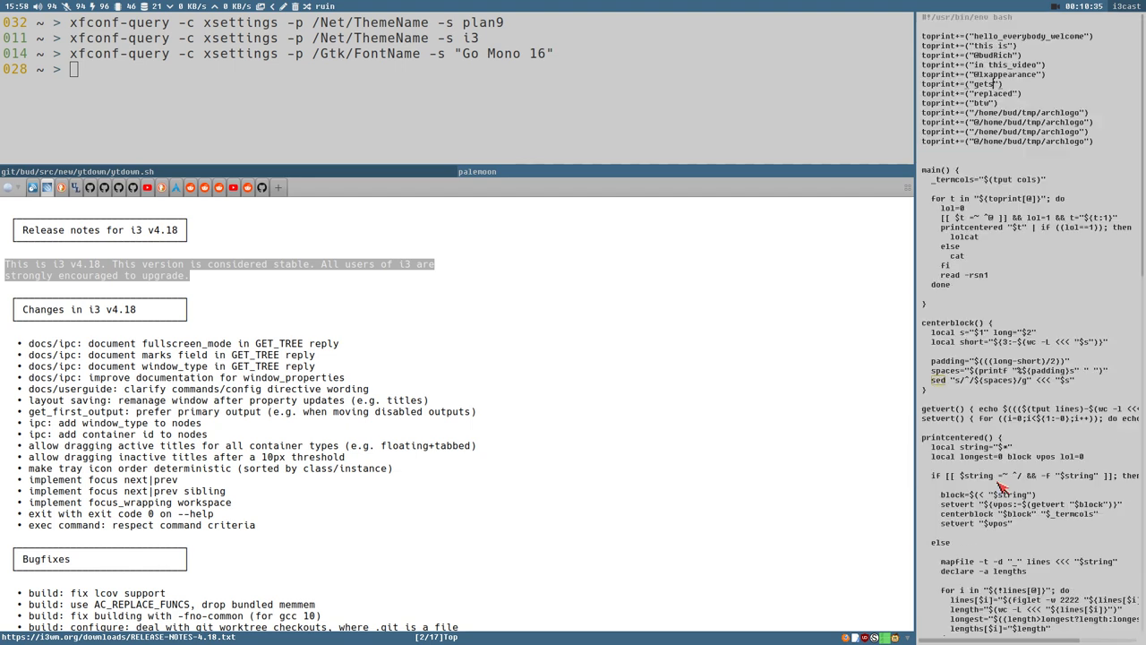
{"action": "scroll", "coordinate": [1021, 262], "scroll_direction": "down", "scroll_amount": 10}
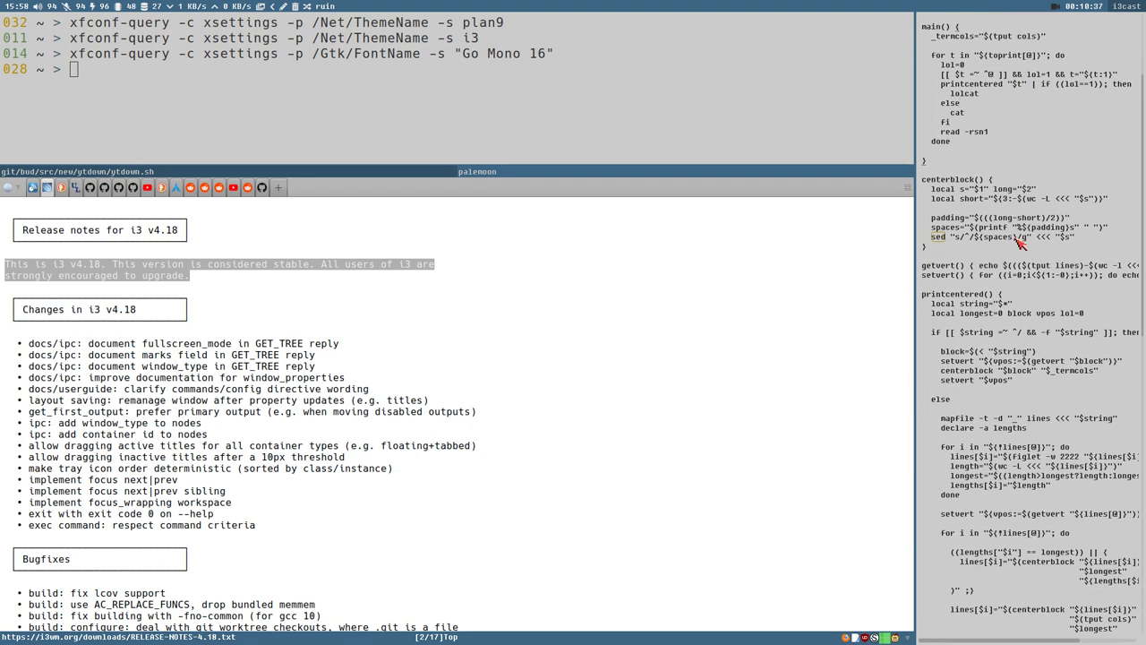
{"action": "scroll", "coordinate": [1018, 261], "scroll_direction": "up", "scroll_amount": 8}
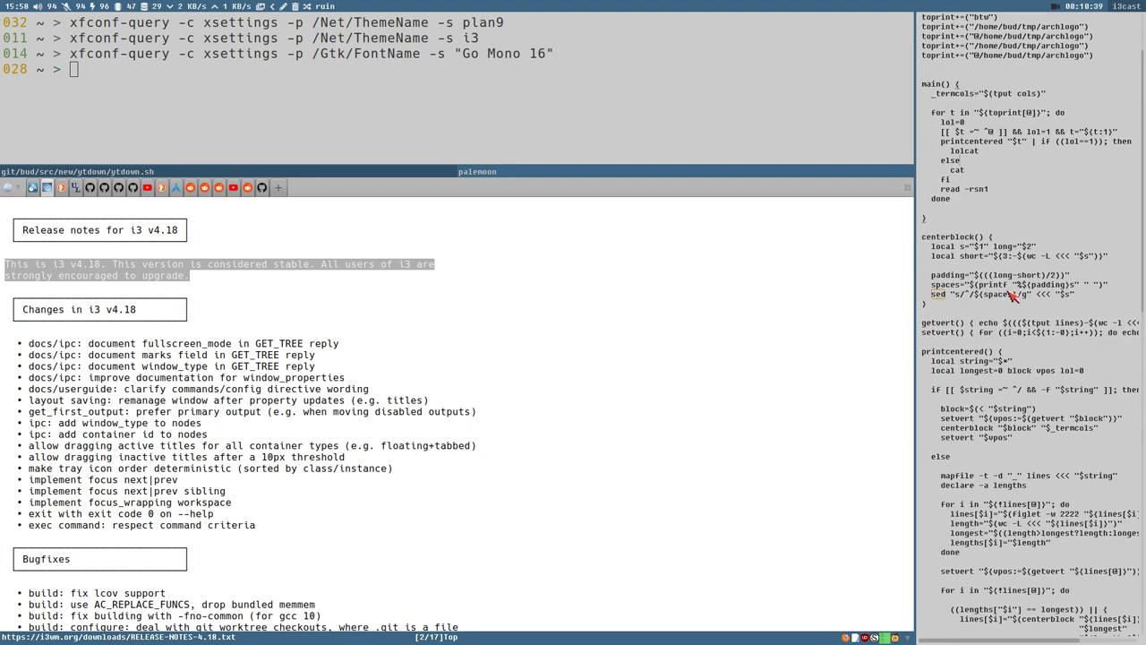
{"action": "scroll", "coordinate": [1009, 294], "scroll_direction": "up", "scroll_amount": 2}
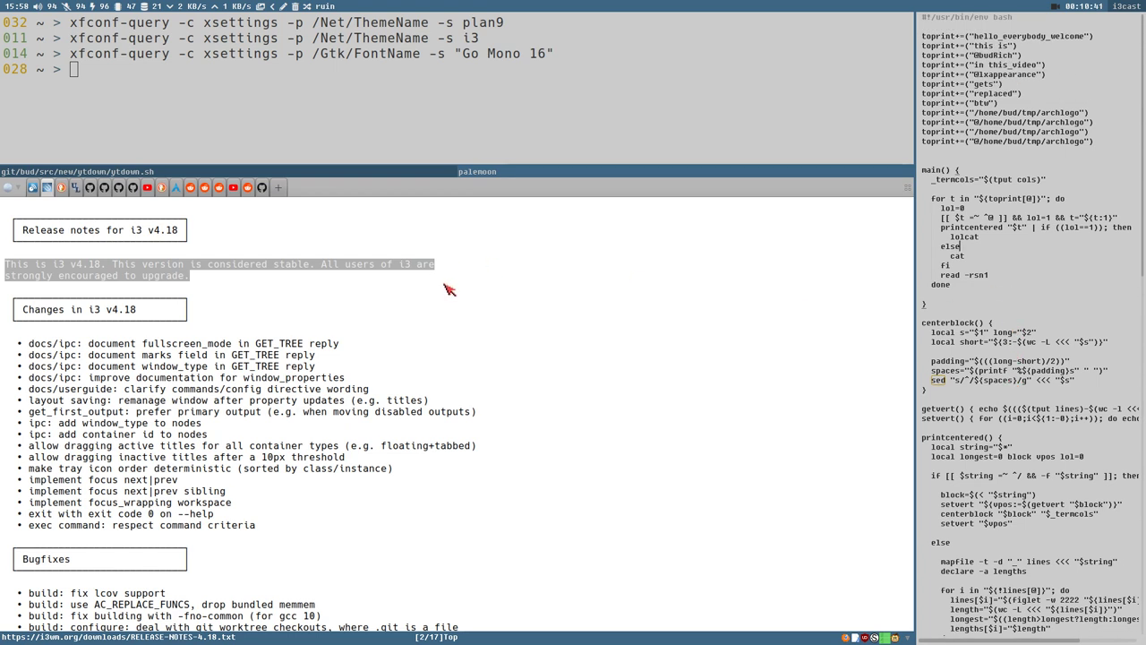
{"action": "left_click", "coordinate": [389, 291]}
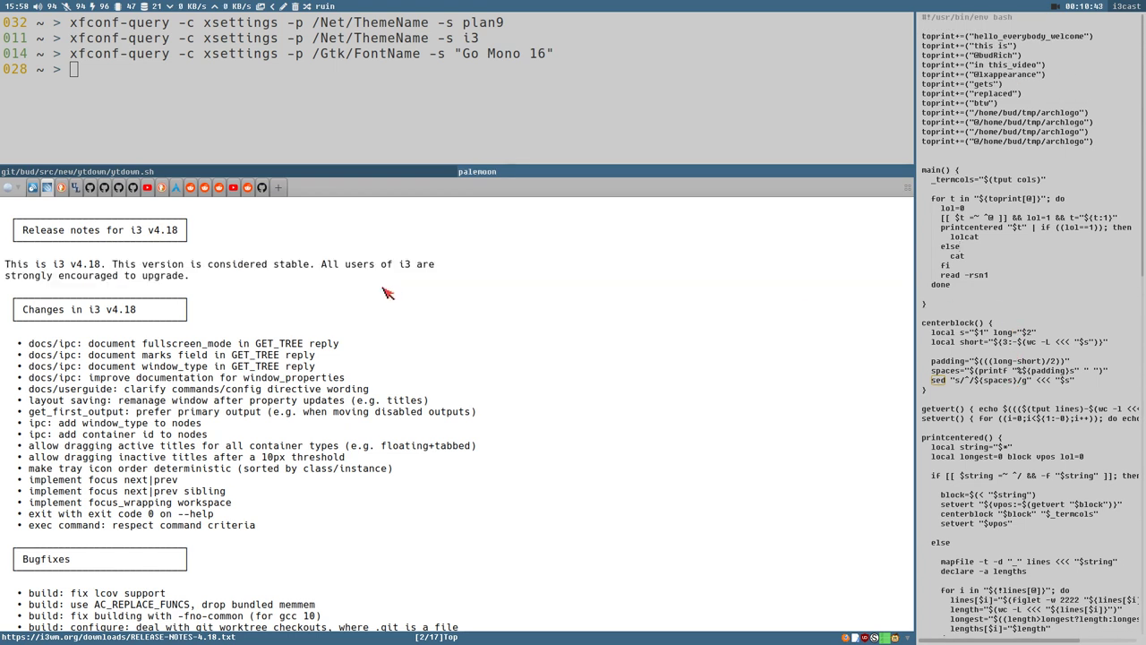